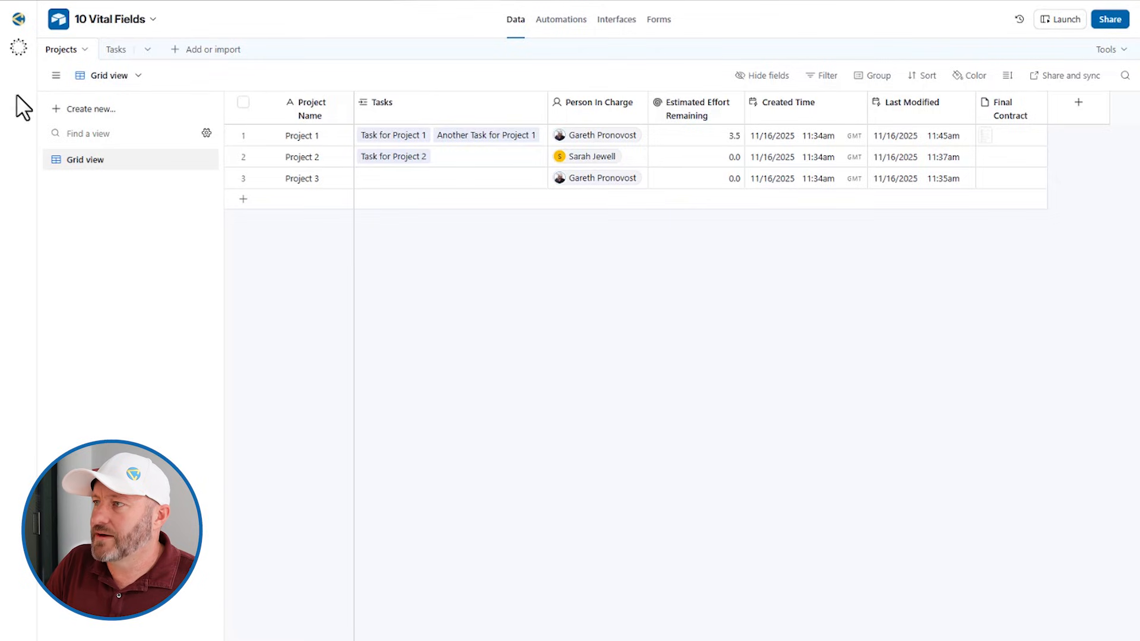
Open the Projects table's Tasks link field settings to review how it links
double_click(450, 107)
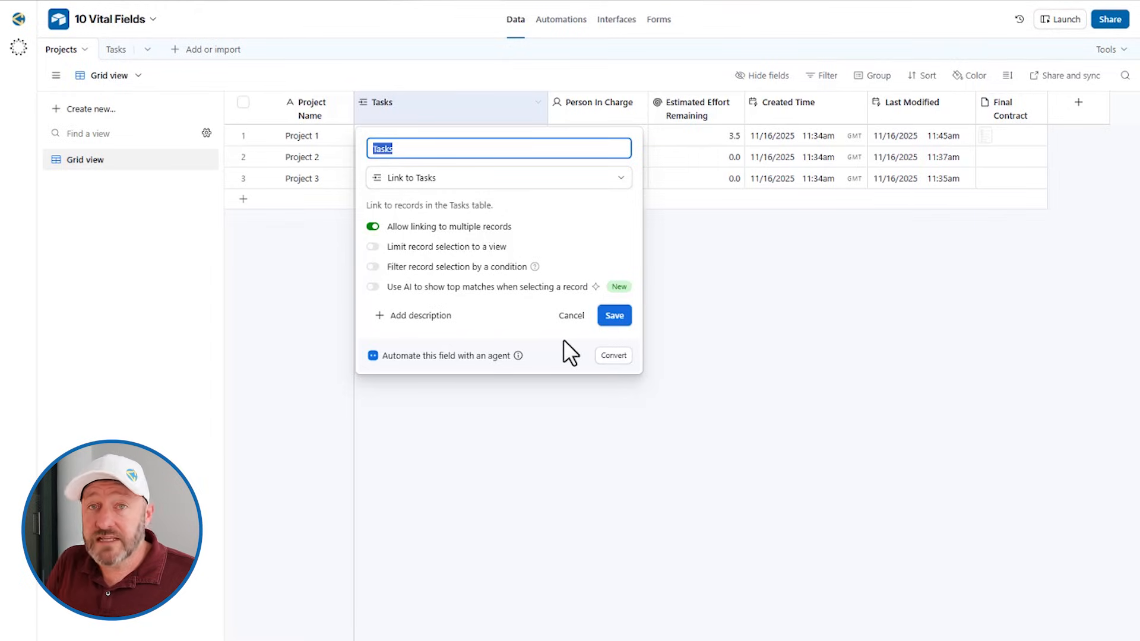
click(549, 468)
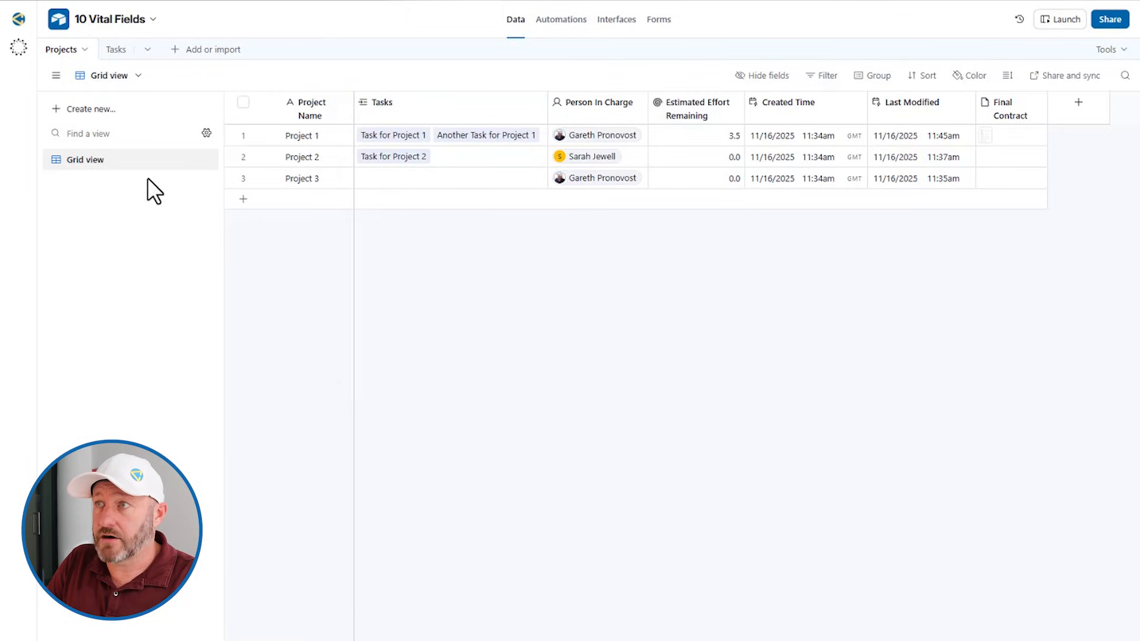
Turn off multiple-record linking on the Tasks table's Projects field and confirm the change
click(116, 50)
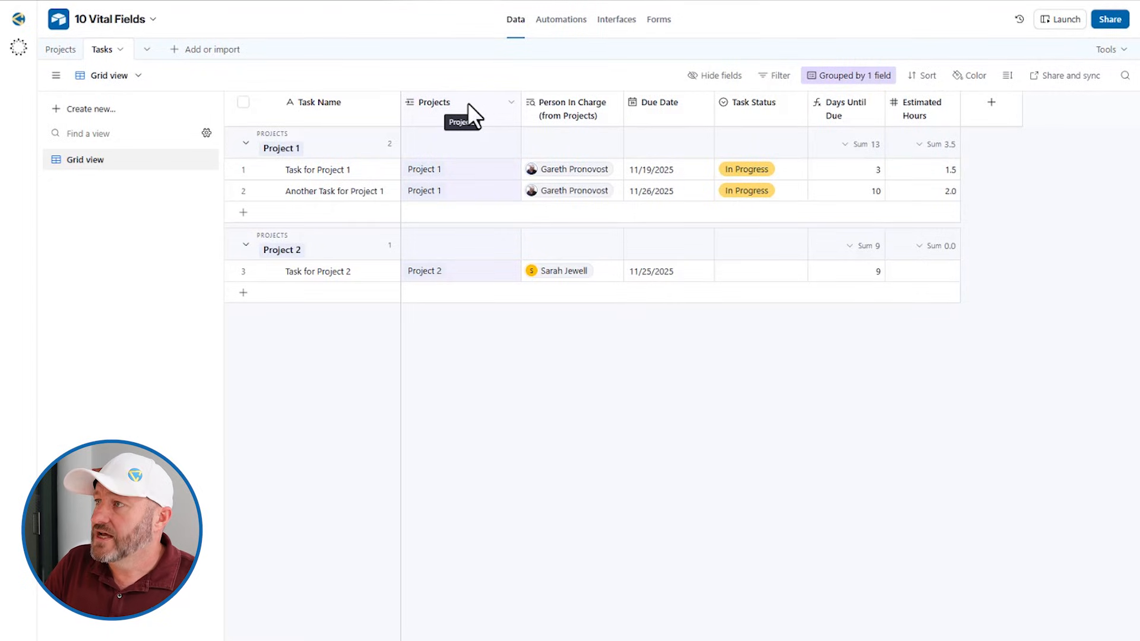
double_click(465, 103)
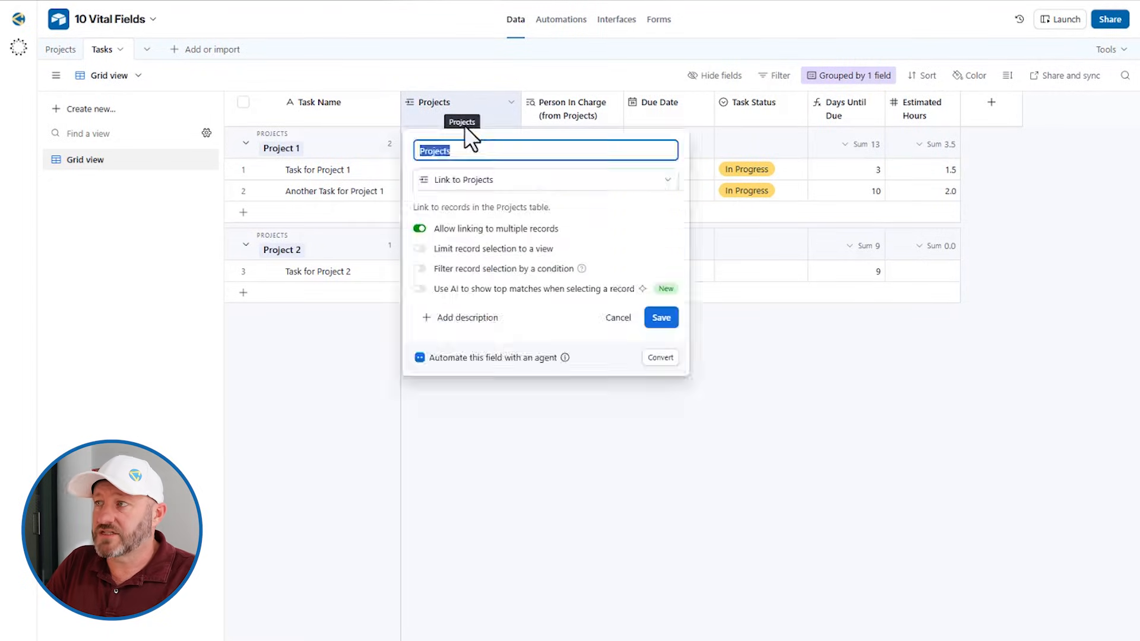
click(468, 229)
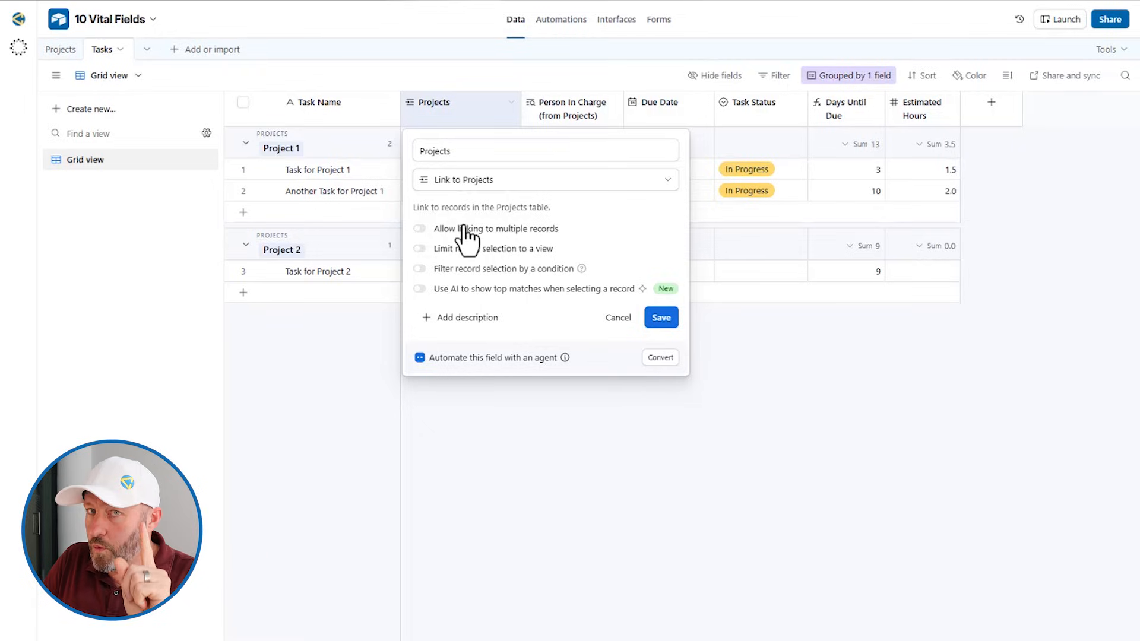
click(660, 319)
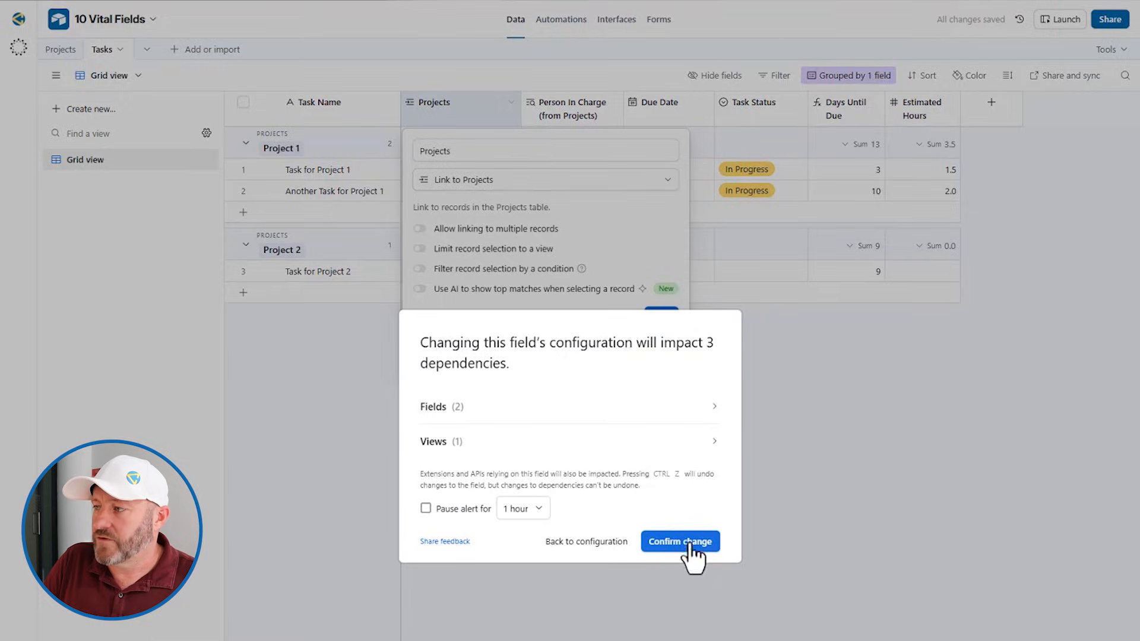
click(688, 543)
Compare with the Tasks link field settings in the Projects table
click(62, 50)
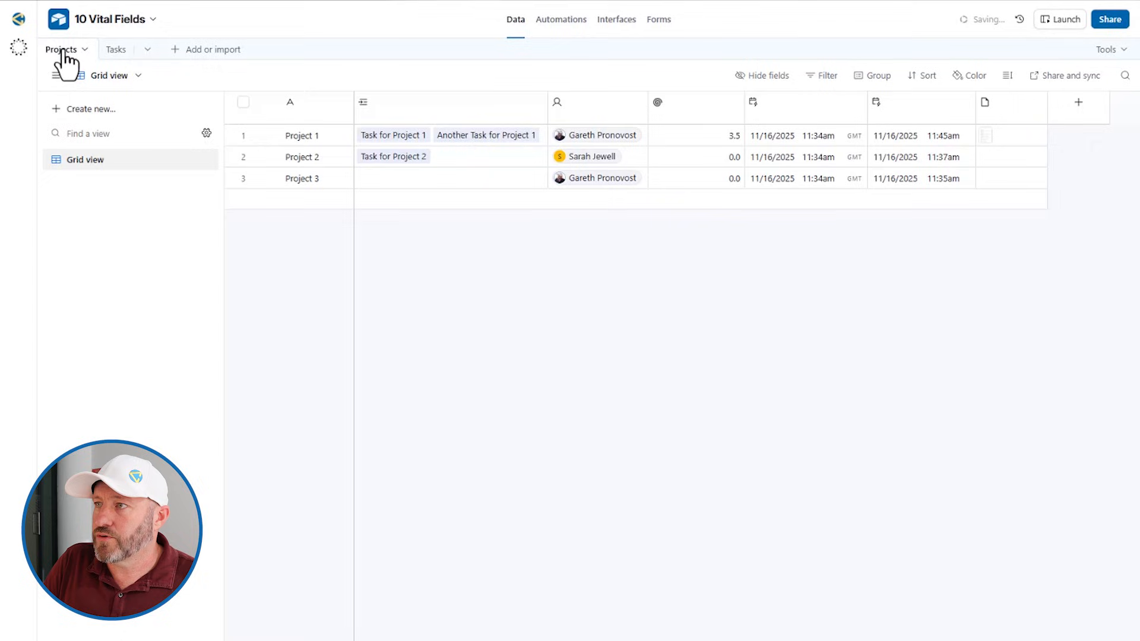
double_click(394, 102)
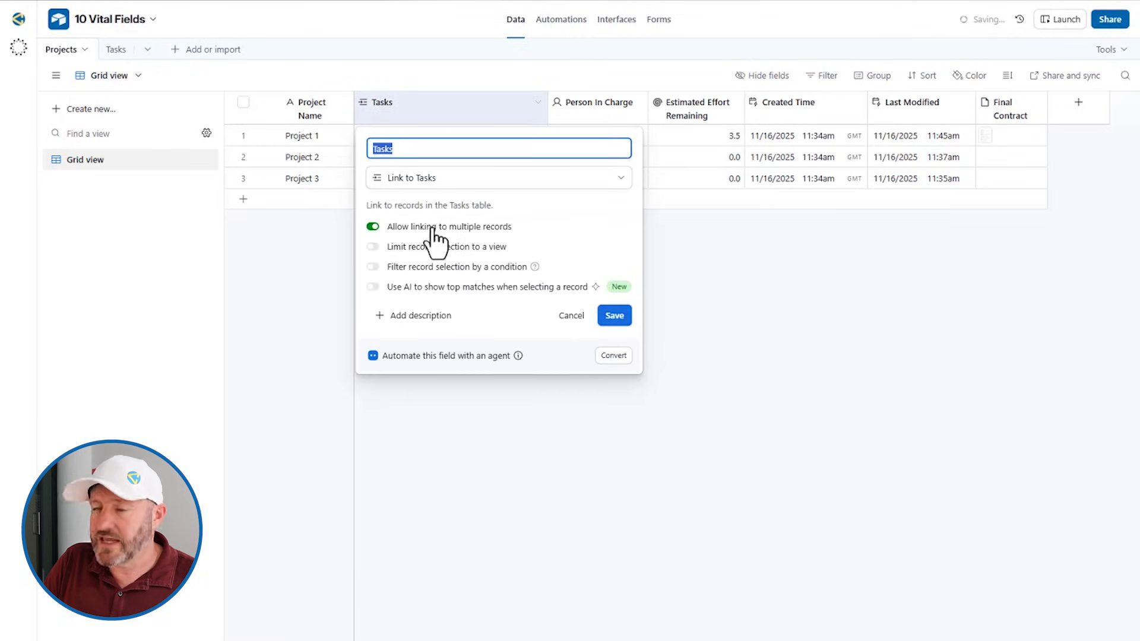
click(604, 487)
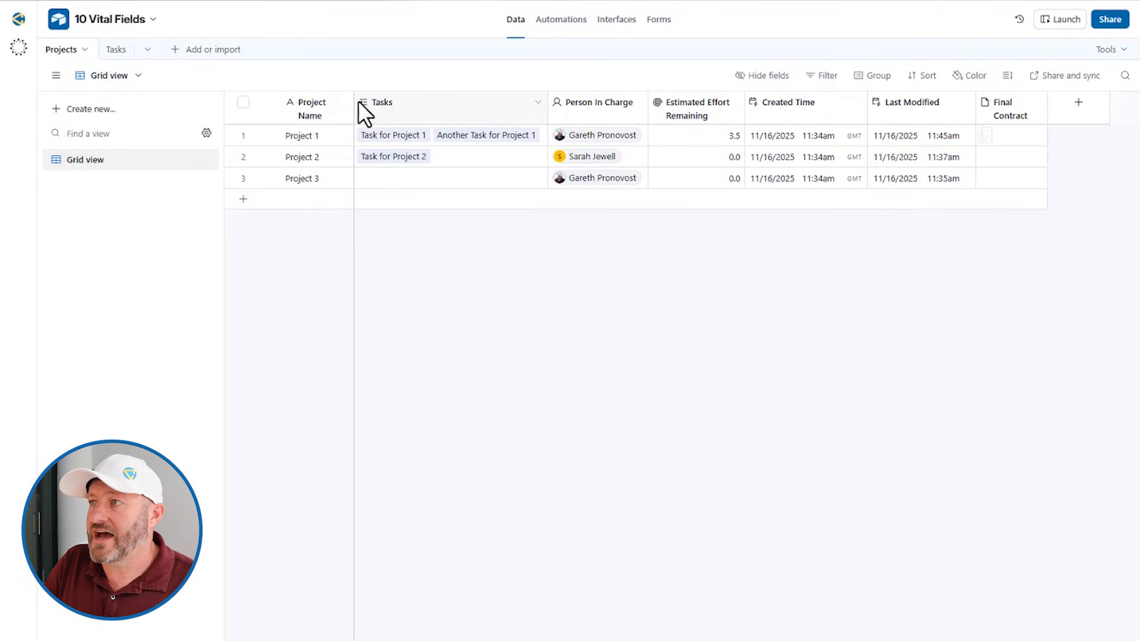
Switch between the Tasks and Projects tables, ending on Tasks with Task Status settings open
click(109, 49)
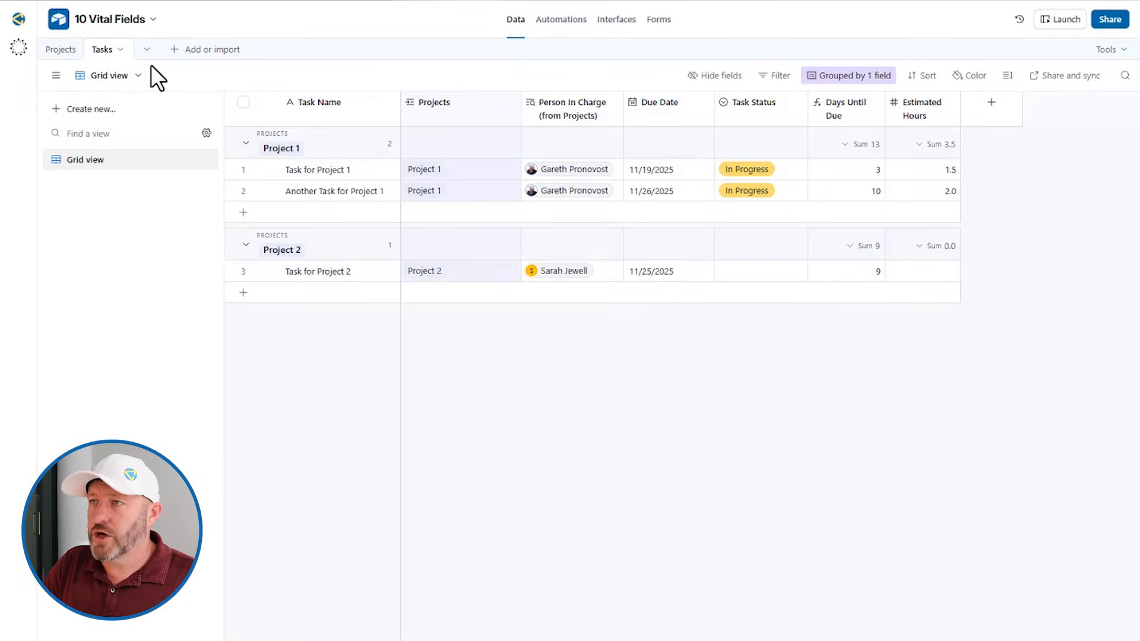
click(60, 50)
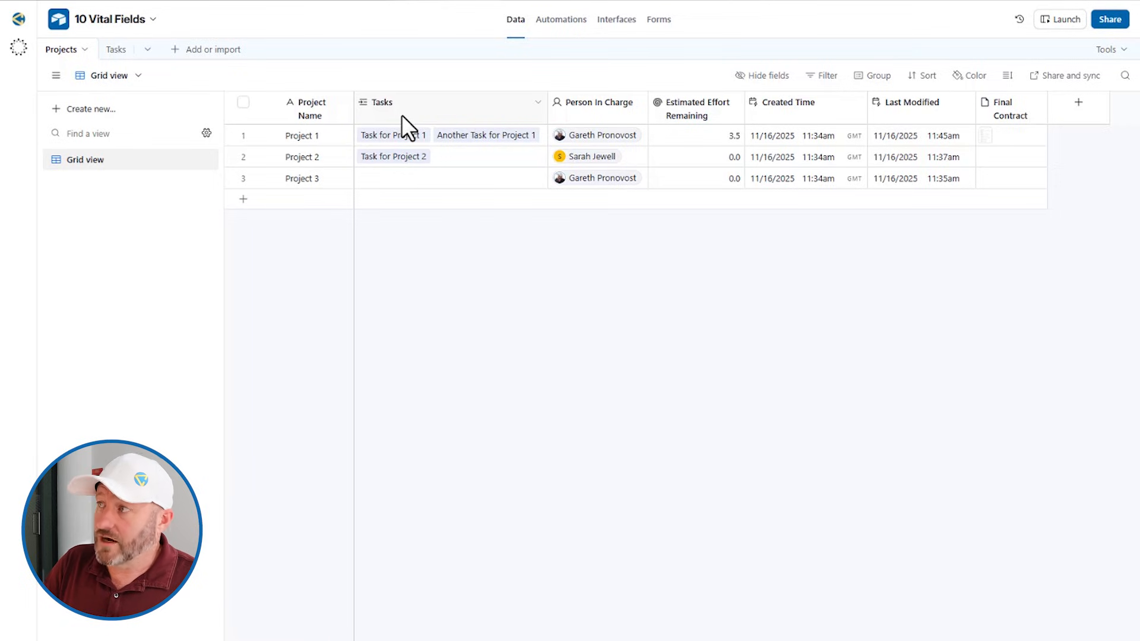
click(110, 51)
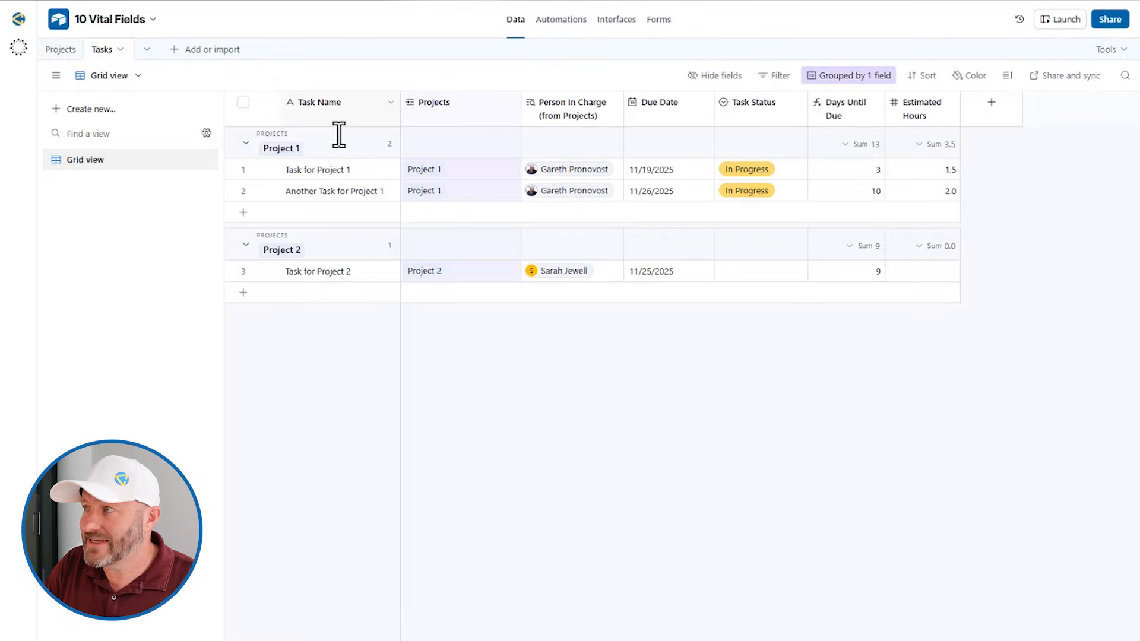
double_click(755, 110)
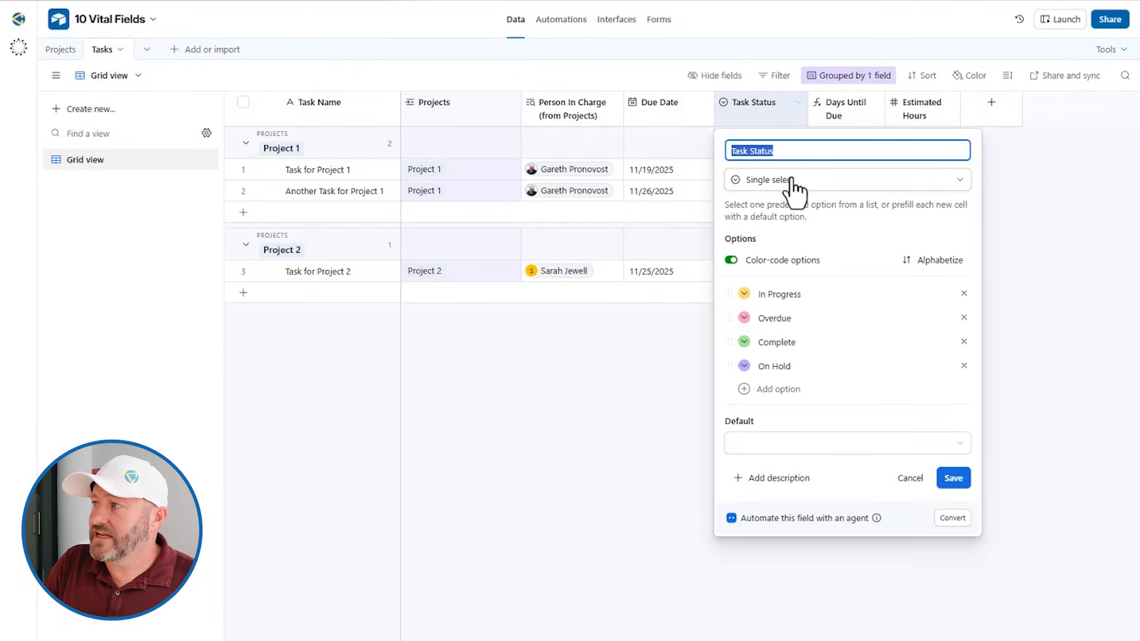
Make In Progress the default option of the Task Status field
click(772, 294)
click(782, 319)
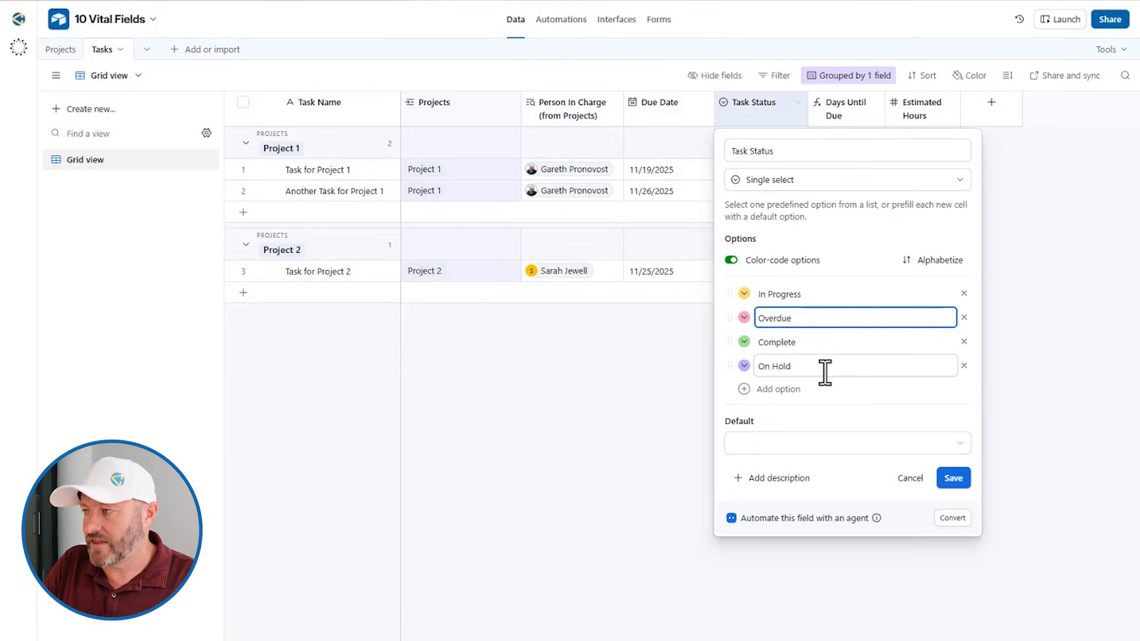
click(858, 447)
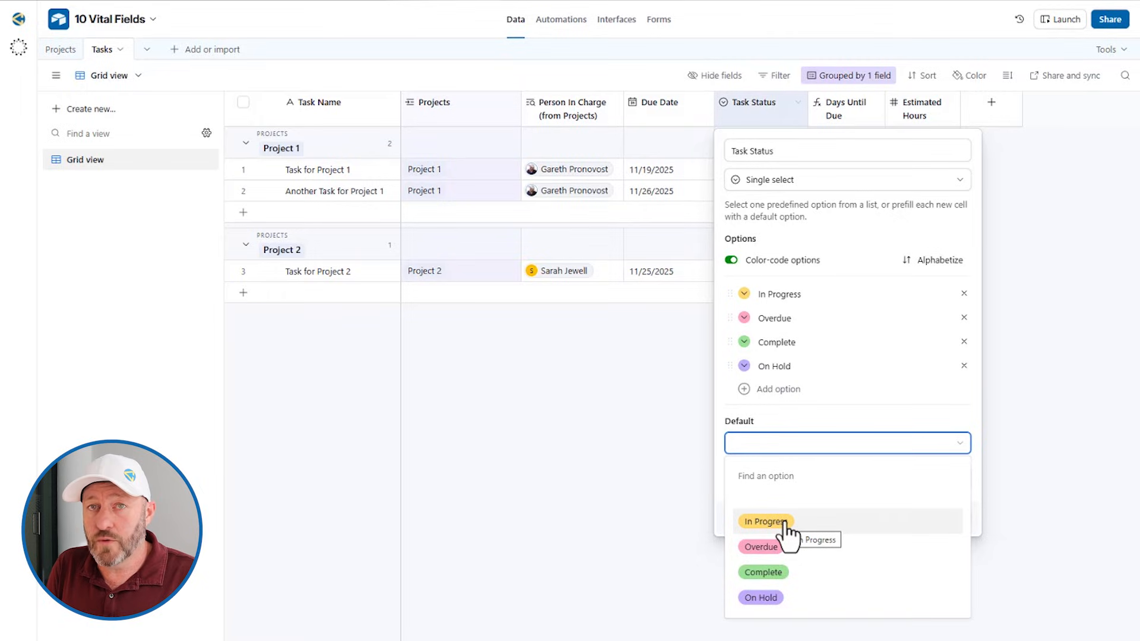
click(766, 522)
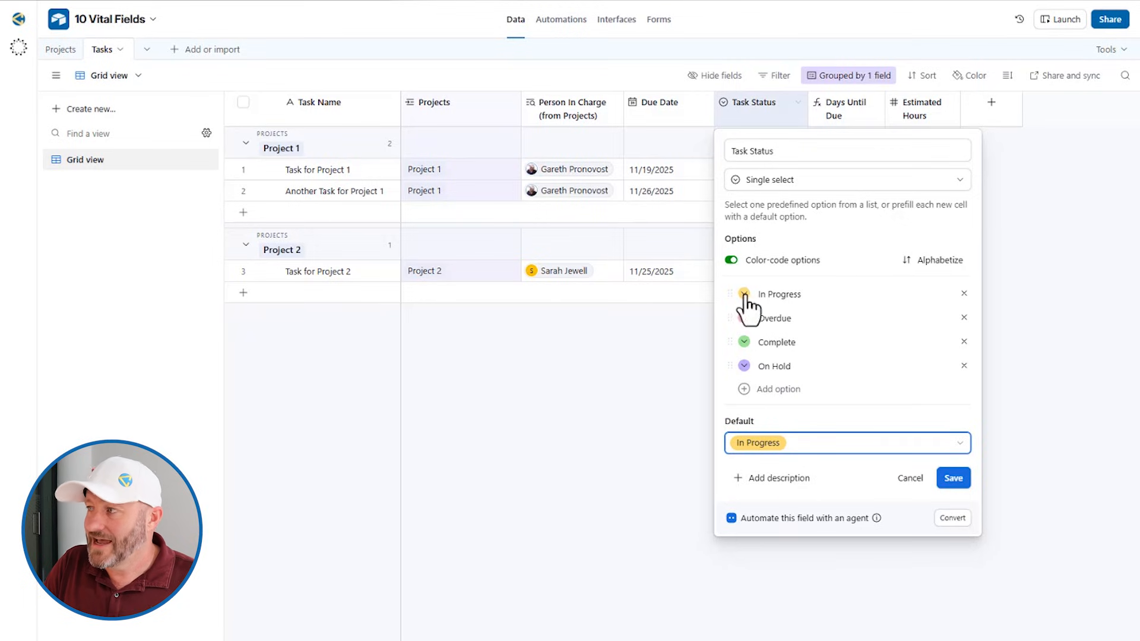
Inspect the In Progress colour choices and option ordering, then close the settings unchanged
click(744, 293)
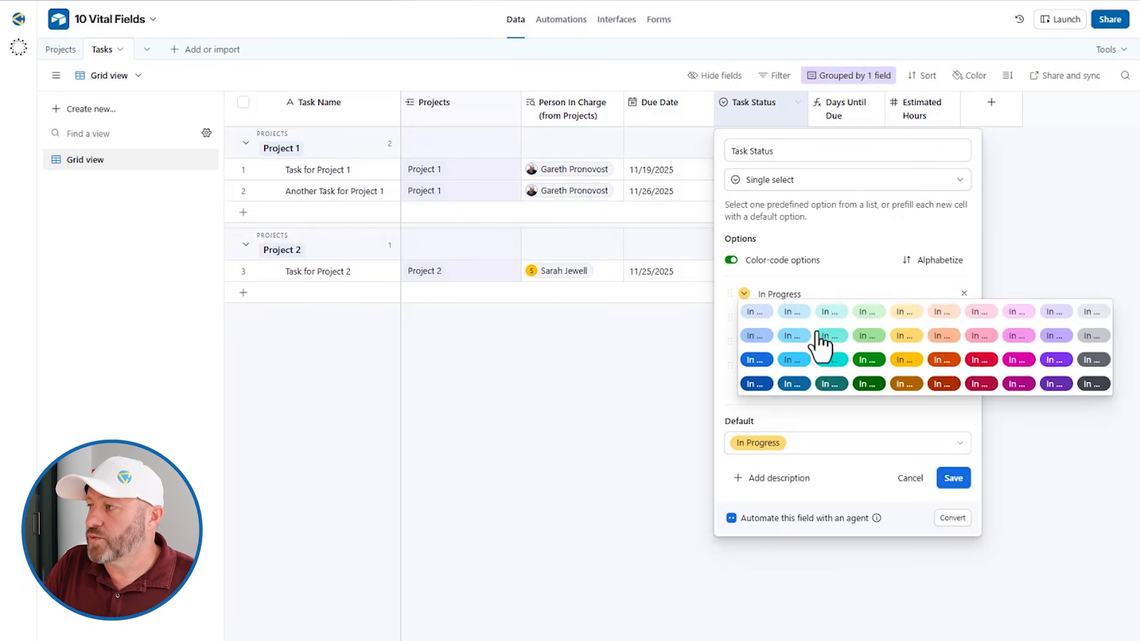
click(802, 294)
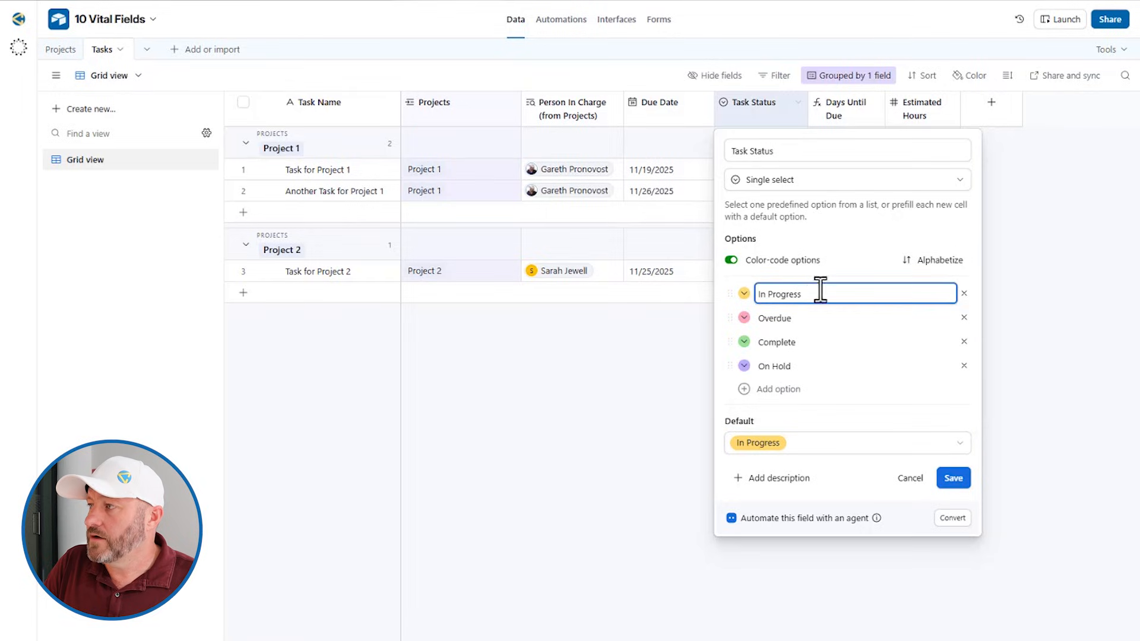
drag(813, 294, 757, 287)
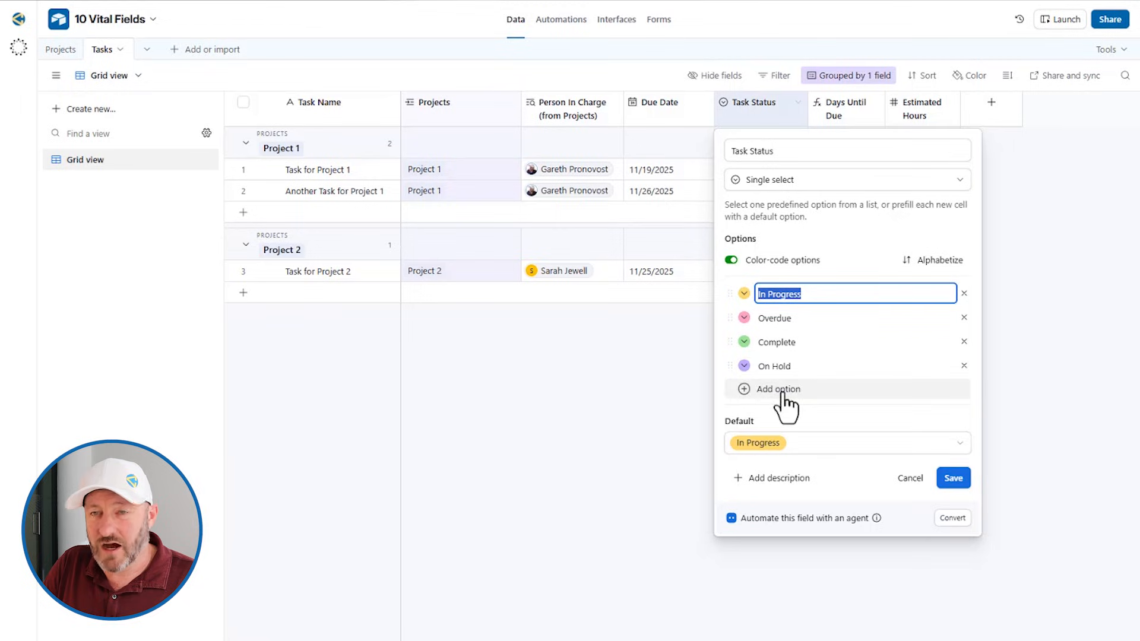
click(736, 319)
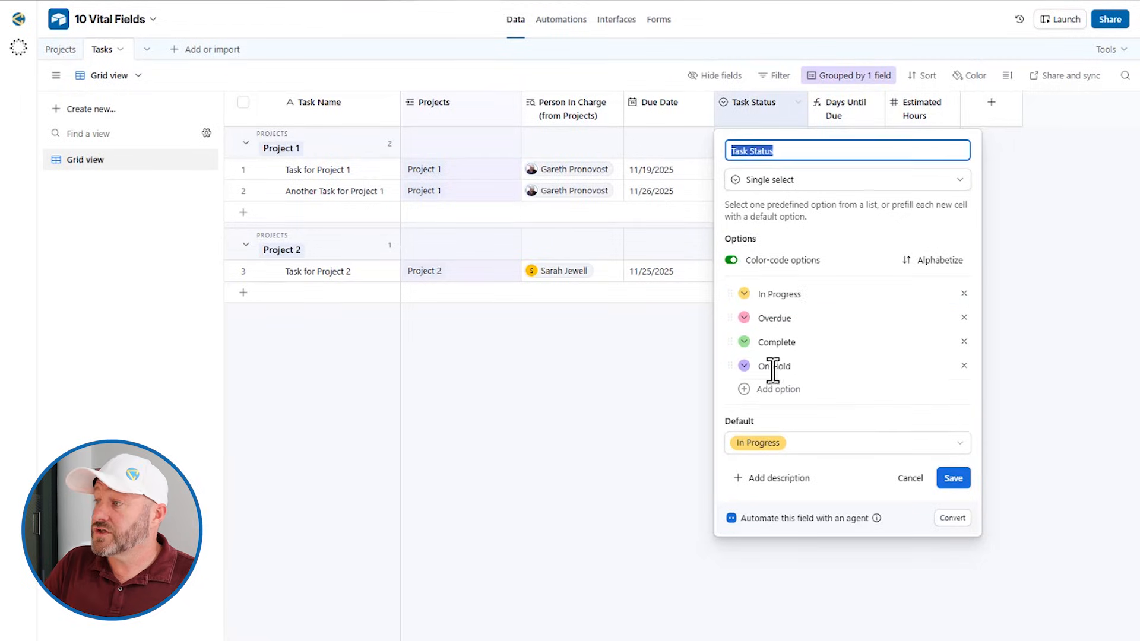
mouse_move(730, 342)
mouse_down()
mouse_move(731, 305)
mouse_move(729, 343)
mouse_up()
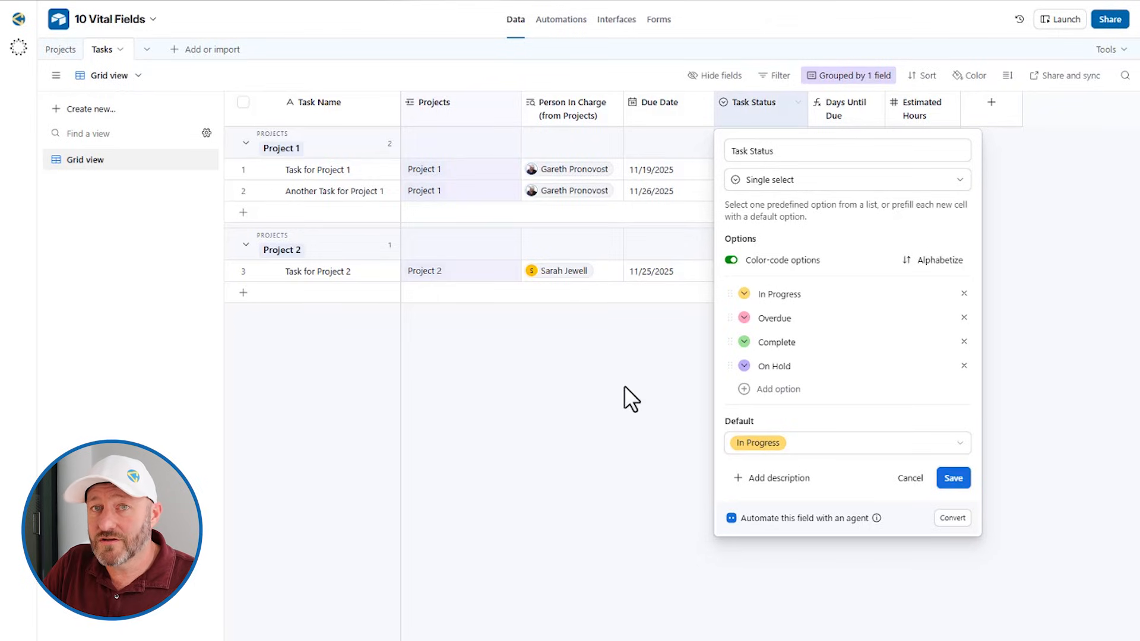
click(544, 446)
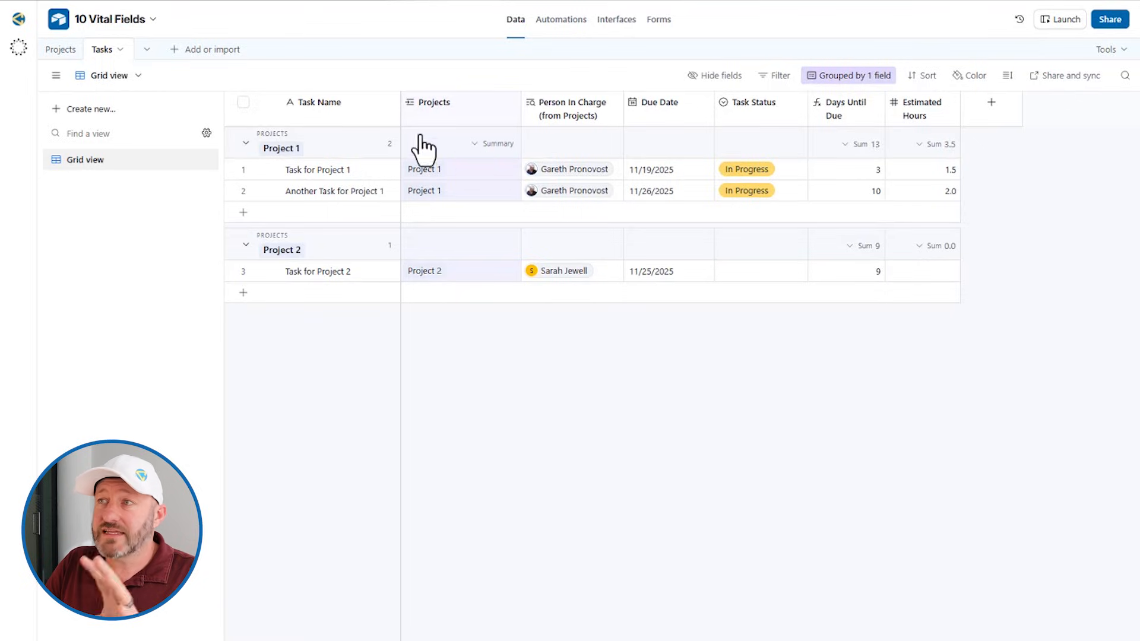
Check Project 1's Person In Charge choices in the Projects table without changing them
click(59, 49)
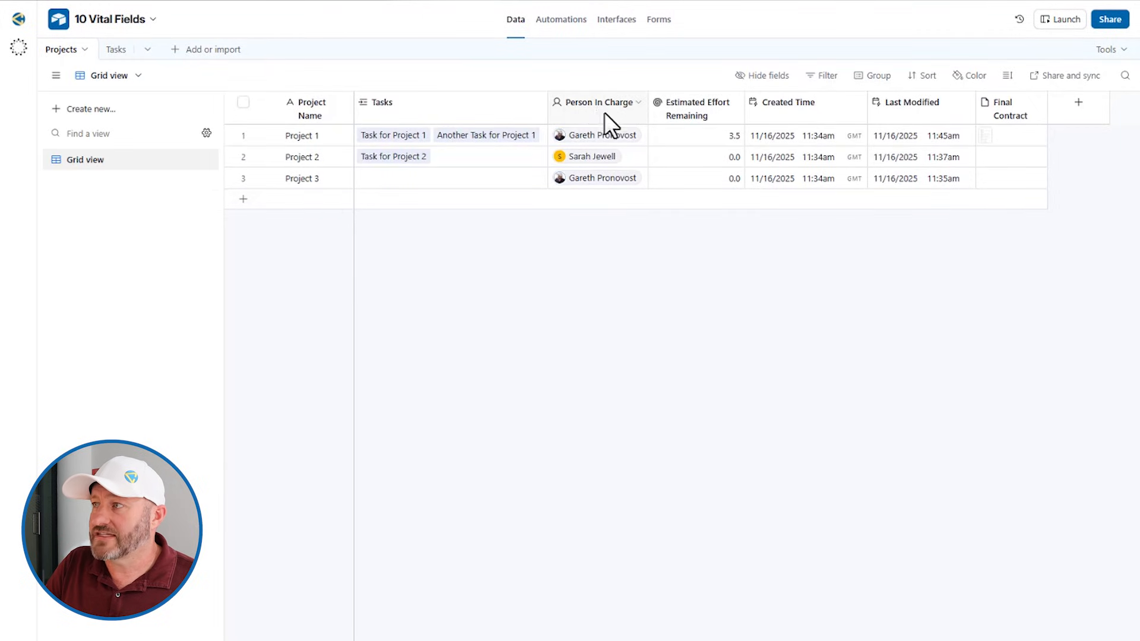
click(583, 135)
click(582, 136)
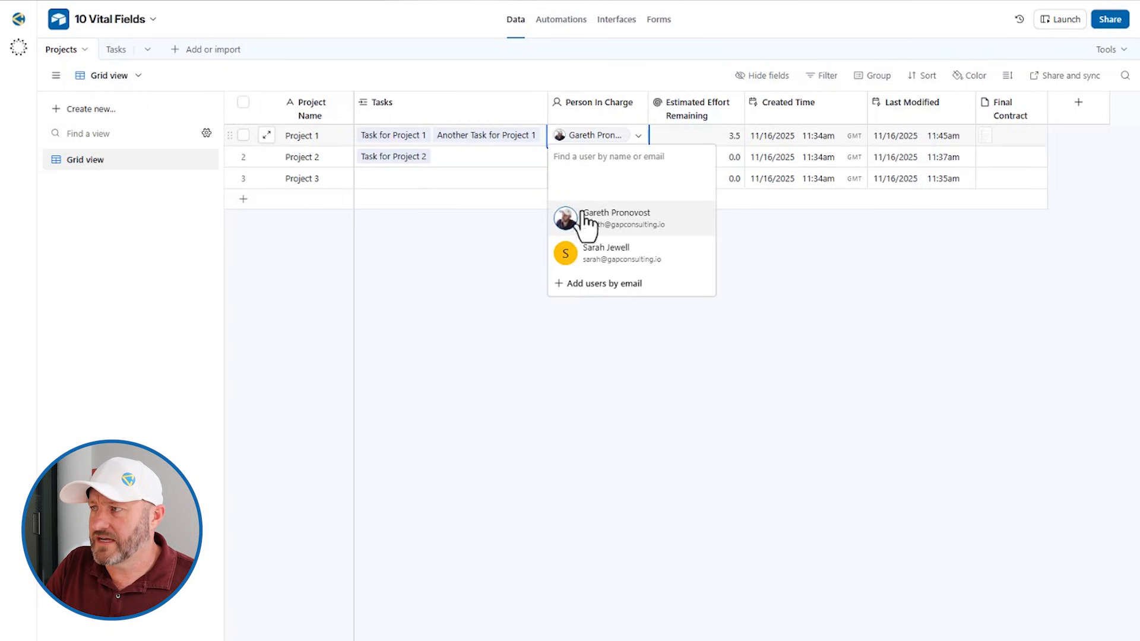
key(Escape)
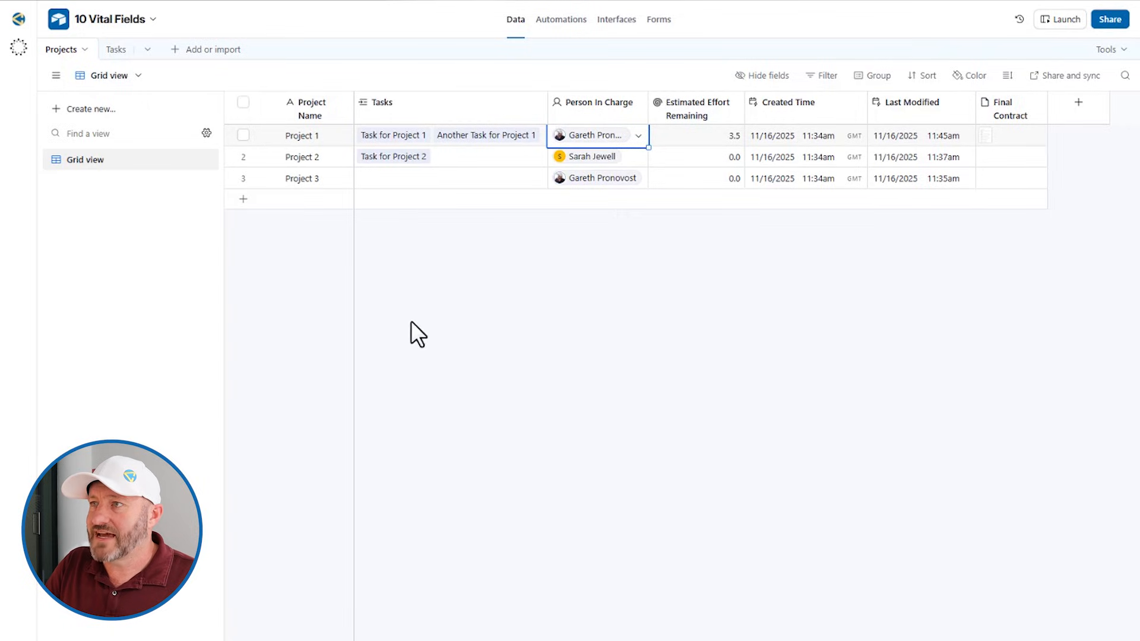
Inspect the Person In Charge (from Projects) lookup settings and value in Tasks
click(113, 50)
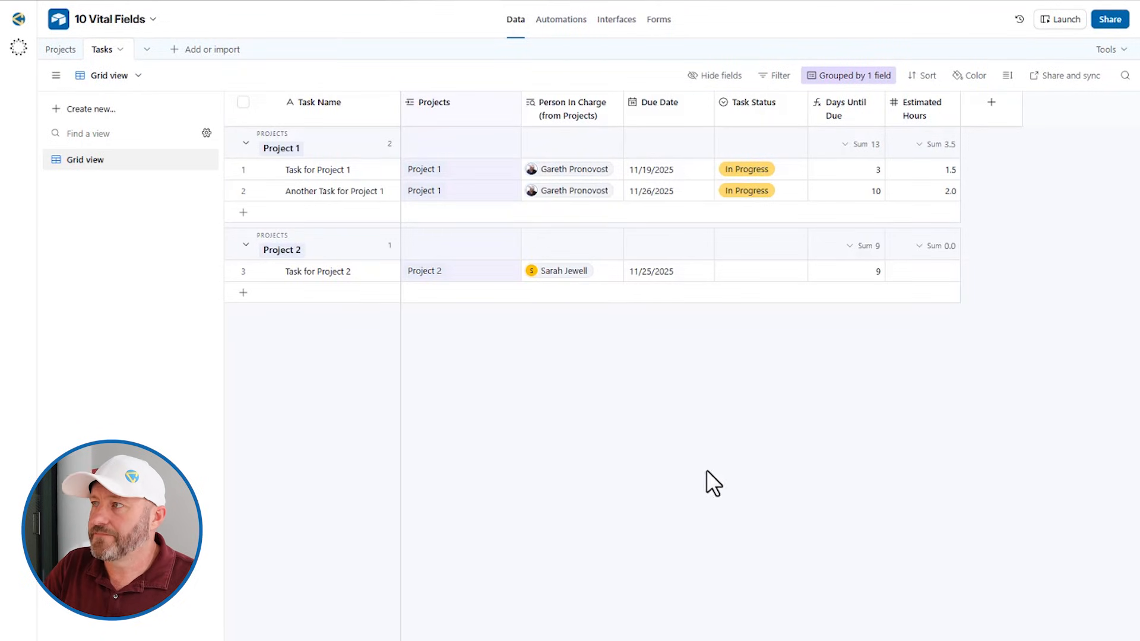
double_click(572, 104)
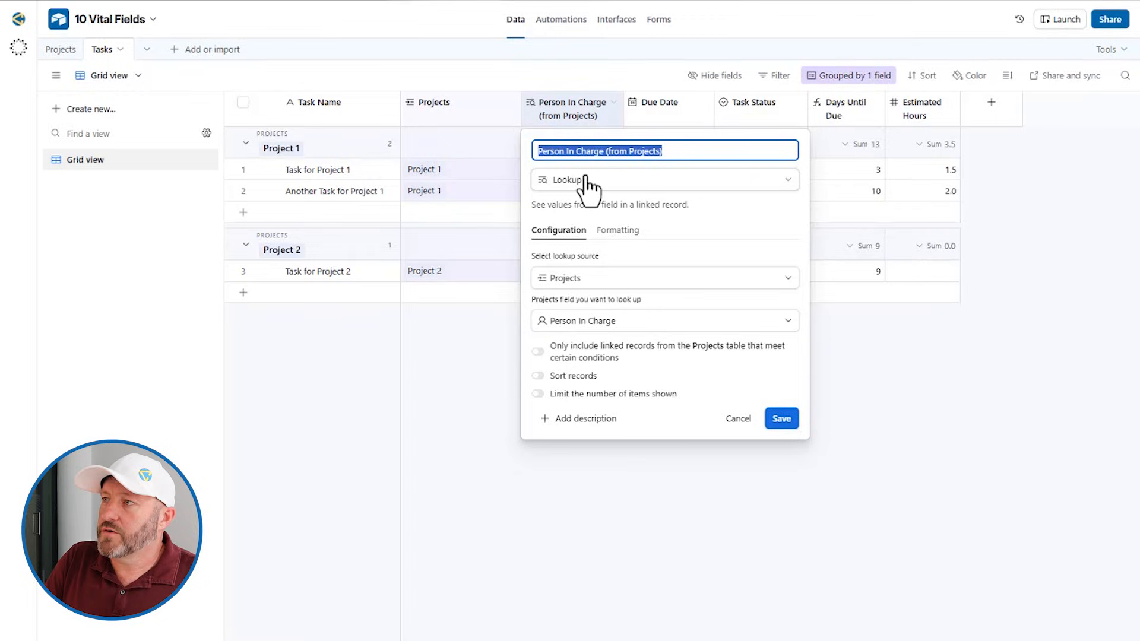
click(467, 77)
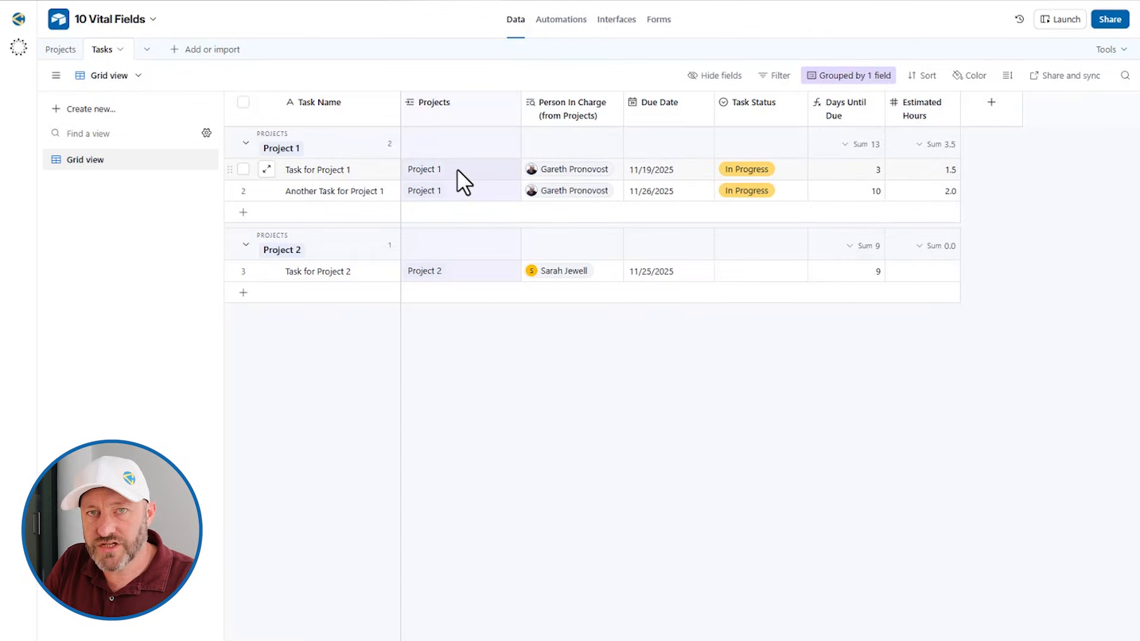
click(589, 172)
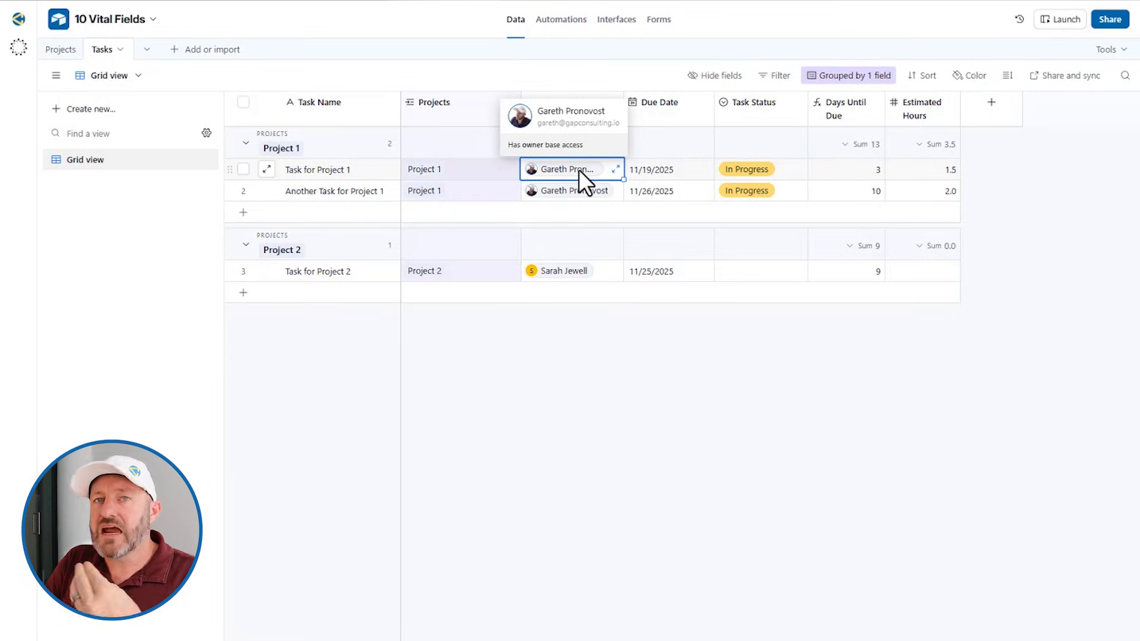
Relink Task for Project 1 from Project 1 to Project 2
click(445, 169)
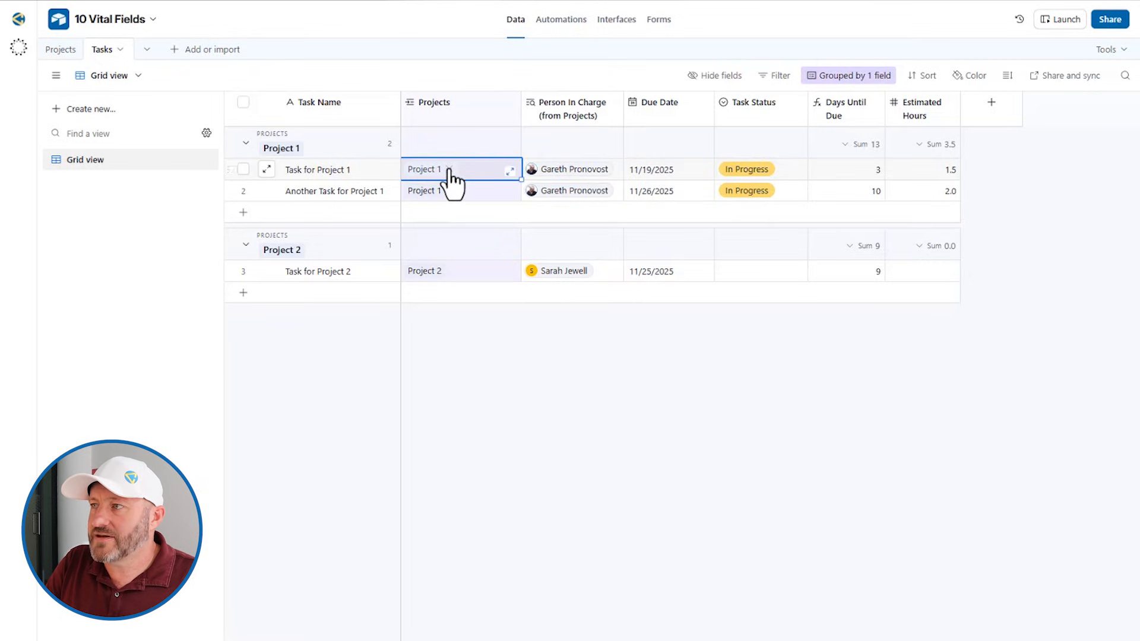
click(450, 169)
click(411, 171)
click(438, 291)
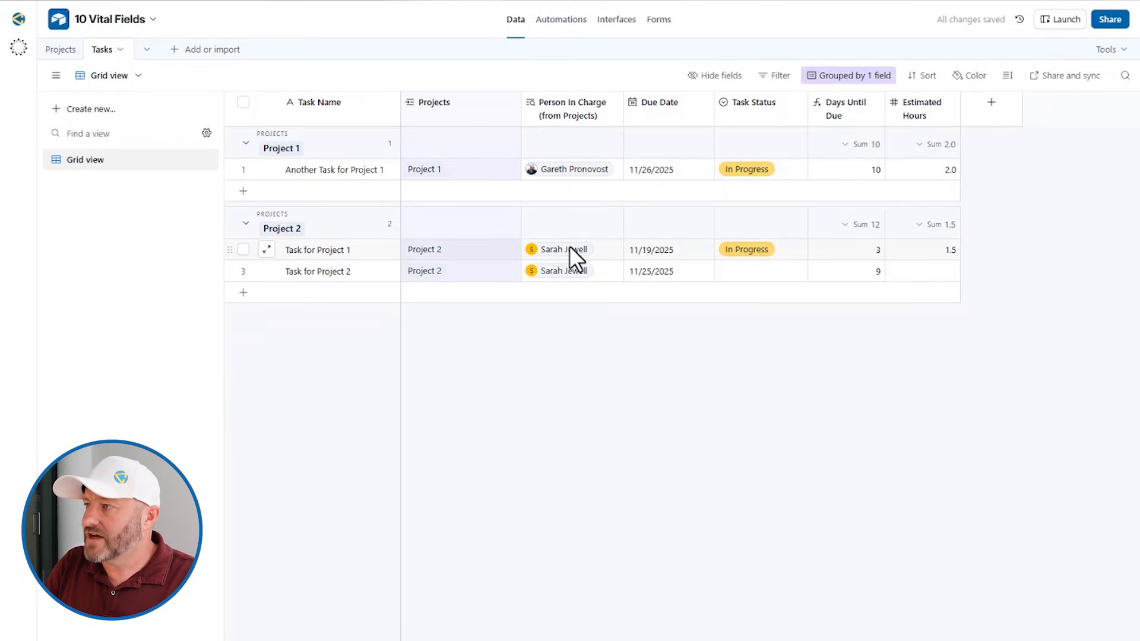
Open and review the linked Project 2 record from Task for Project 2, then go to Projects
click(574, 274)
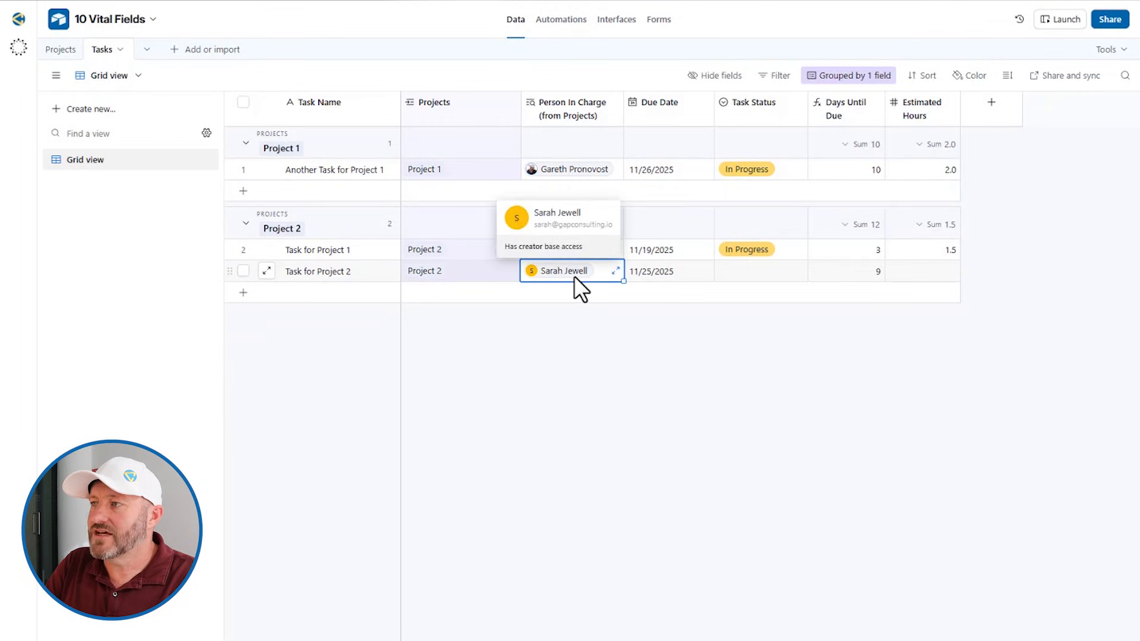
click(415, 272)
double_click(416, 272)
click(419, 272)
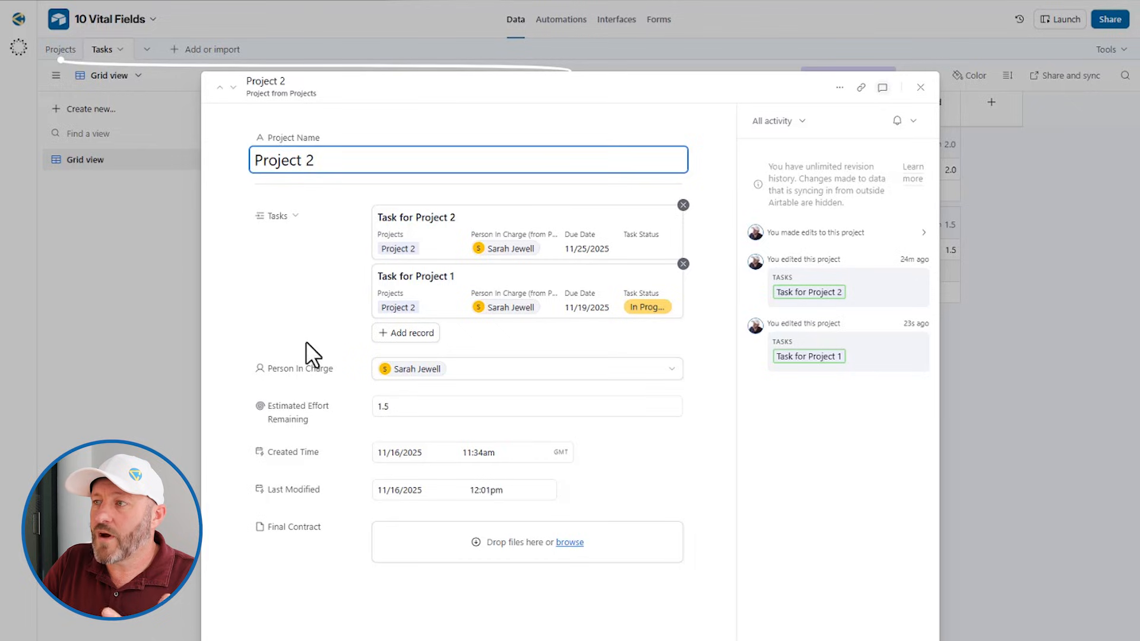
click(173, 317)
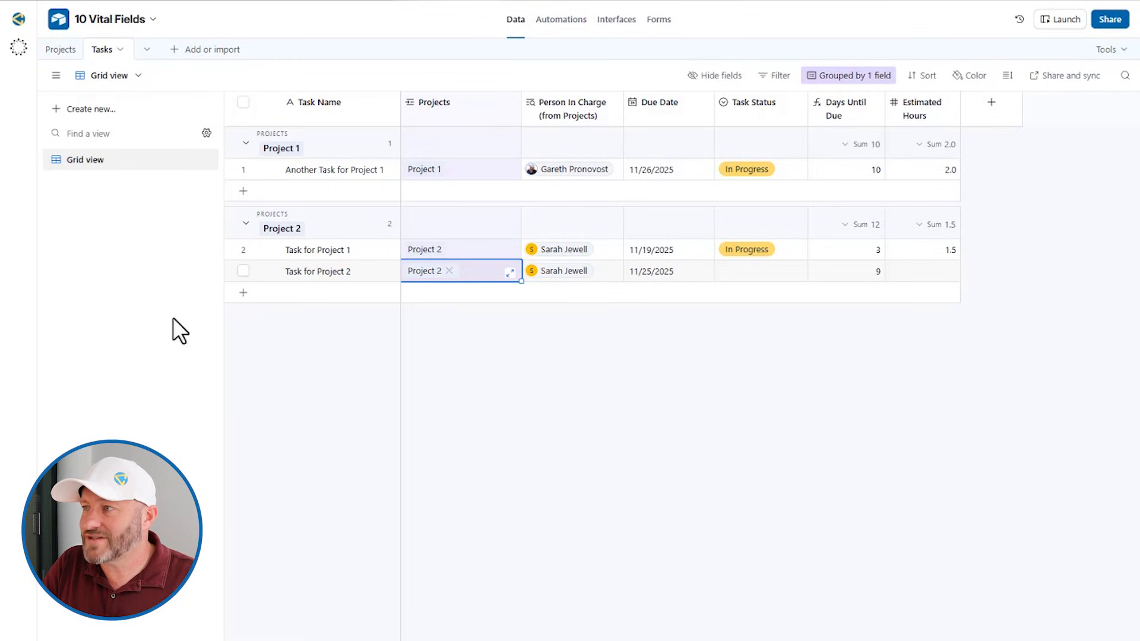
click(548, 267)
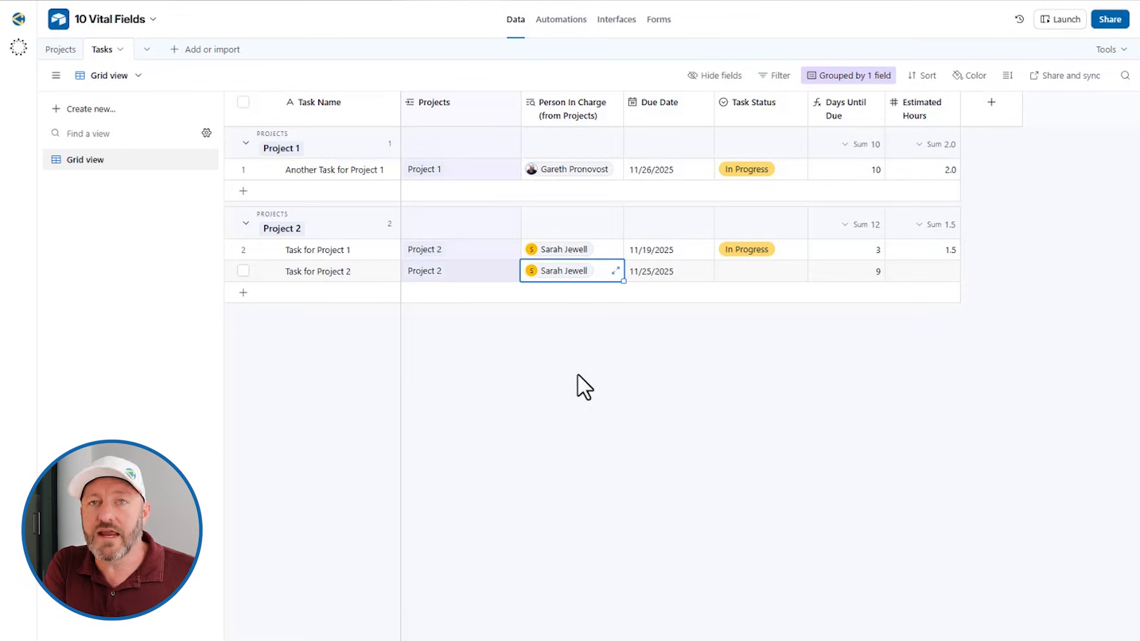
click(59, 49)
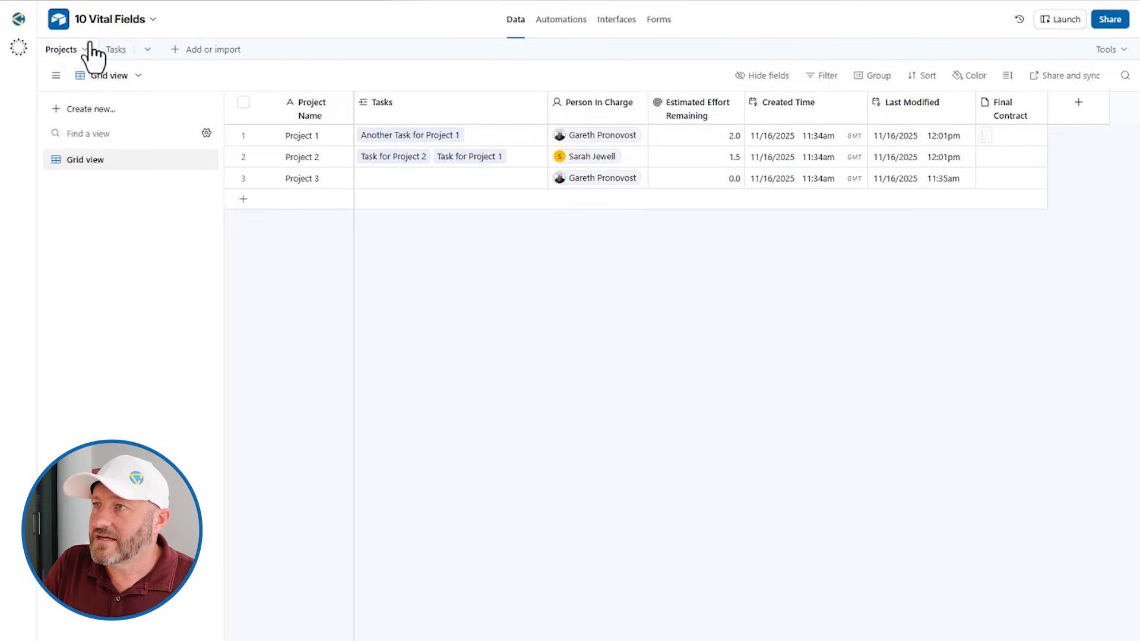
Switch back to the grouped Tasks grid showing Project 2's 12 days and 1.5 hours totals
click(116, 50)
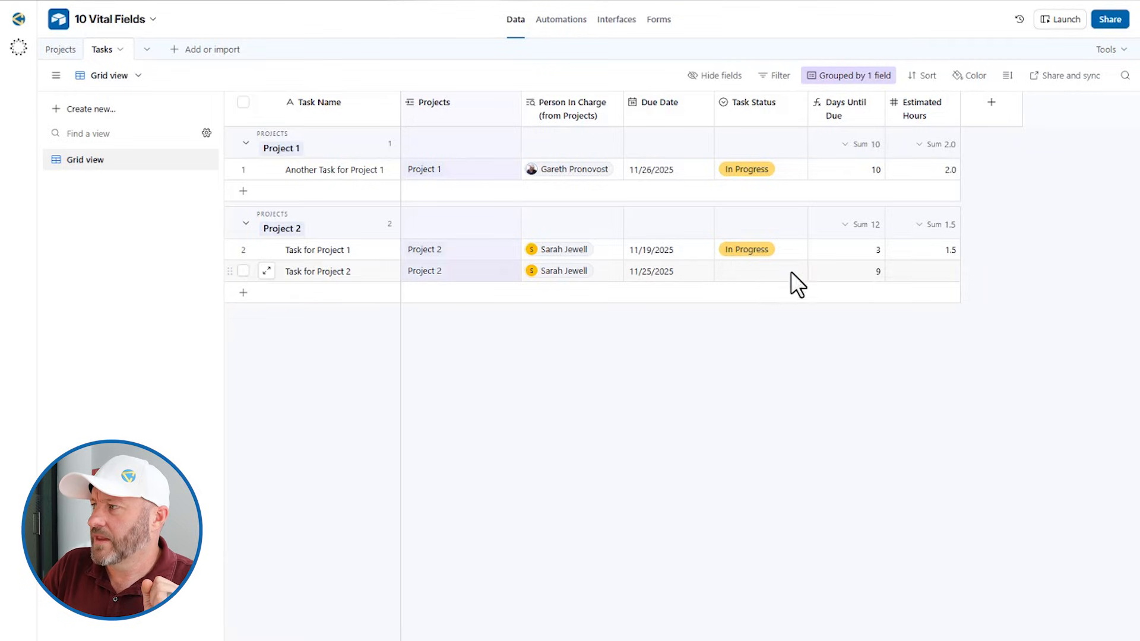
Unlink Task for Project 1 from Project 2 and link it back to Project 1
click(460, 250)
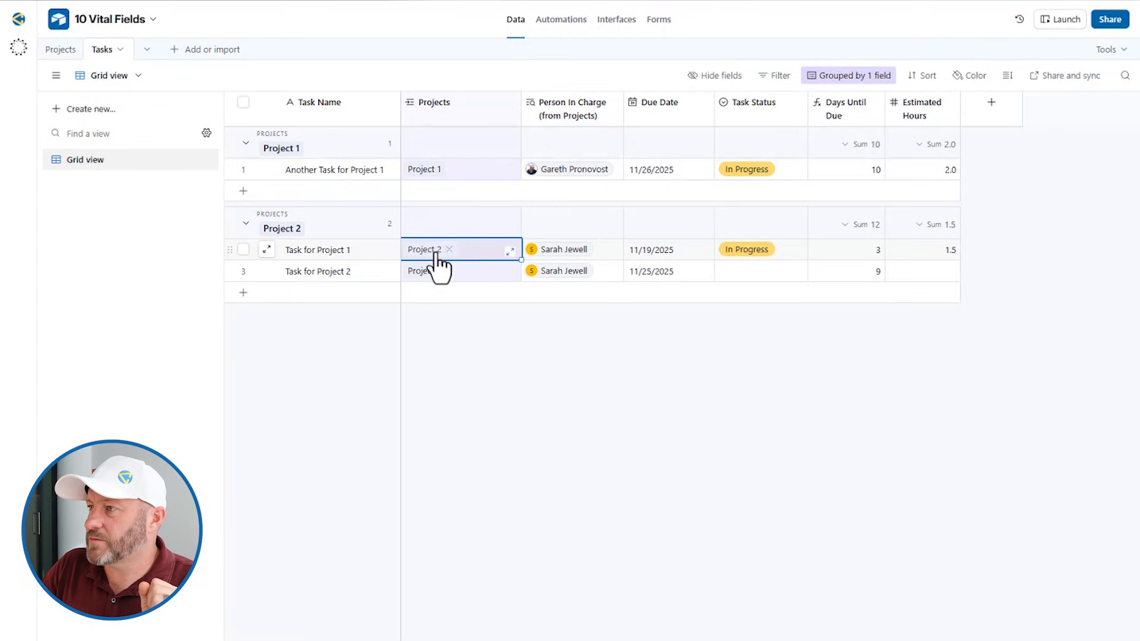
click(449, 250)
click(412, 239)
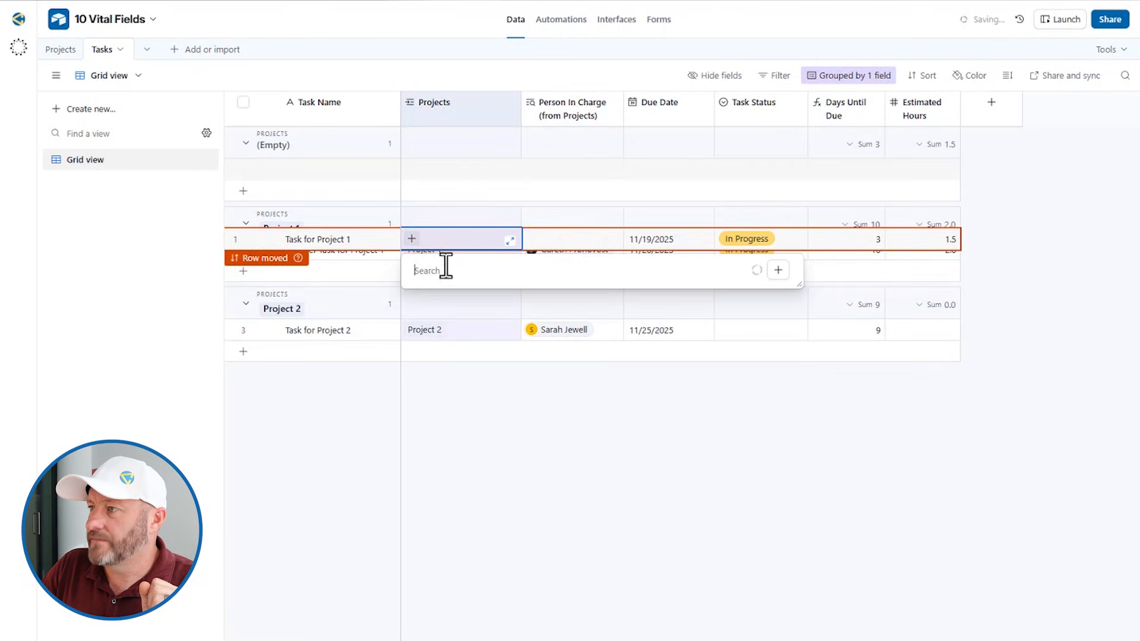
click(445, 320)
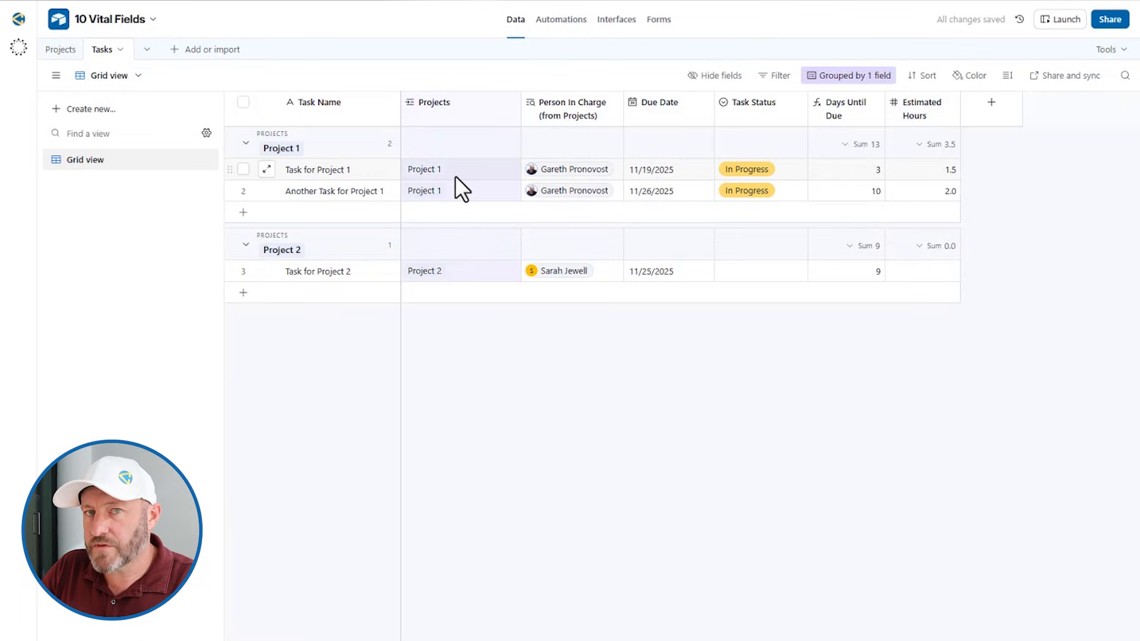
Check the 1.5 and 2.0 estimated hours values, then view the Projects table
click(946, 171)
click(943, 192)
click(931, 173)
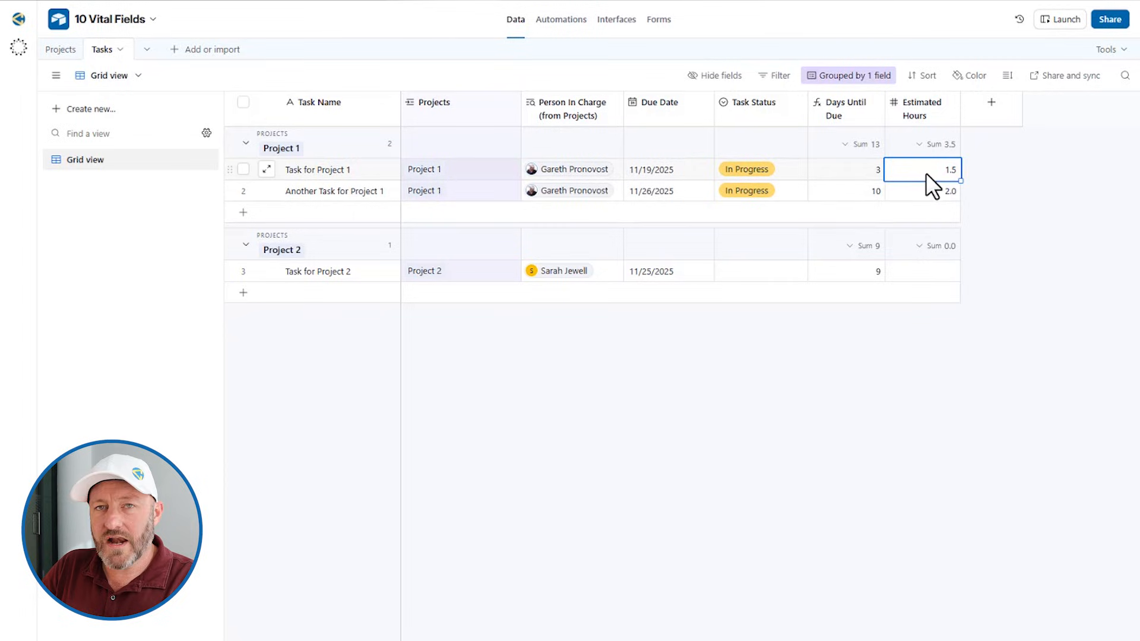
click(921, 188)
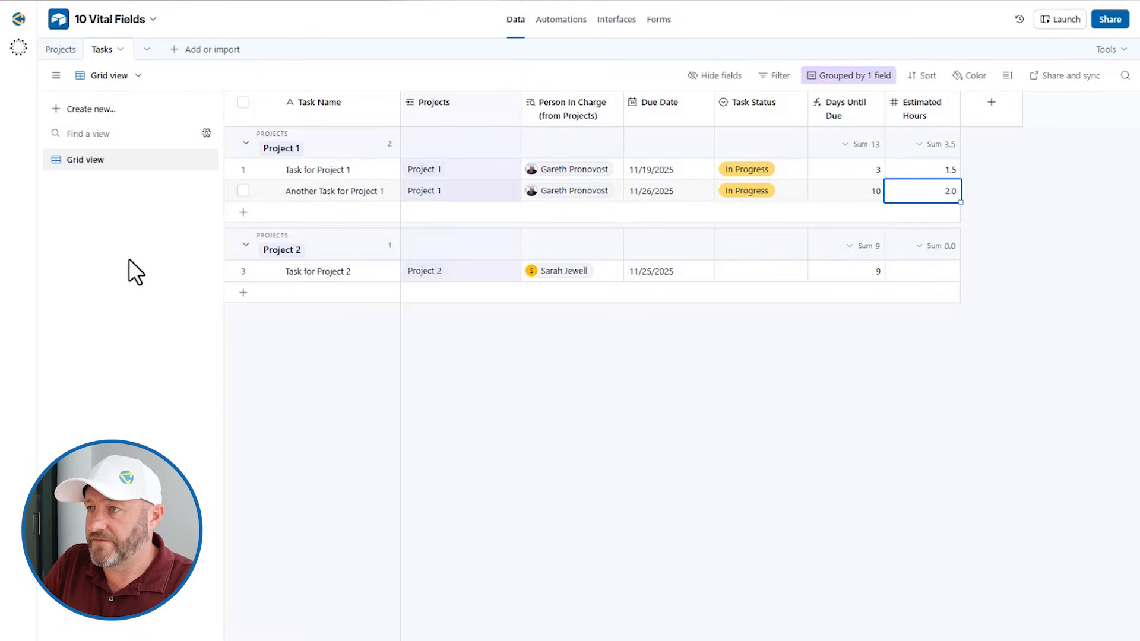
click(62, 49)
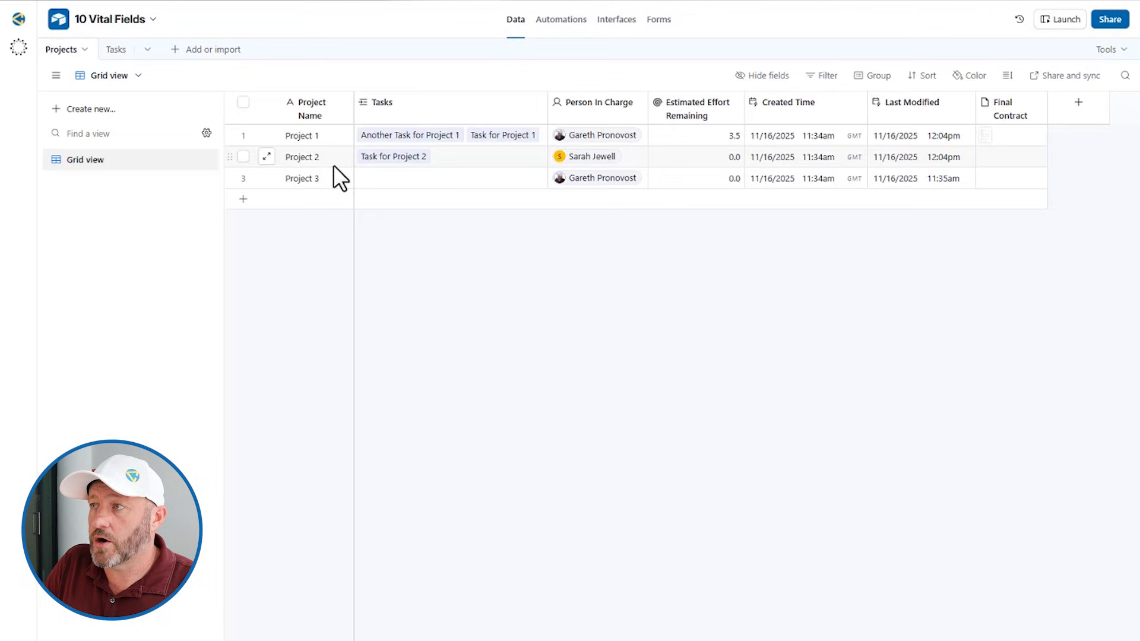
double_click(687, 109)
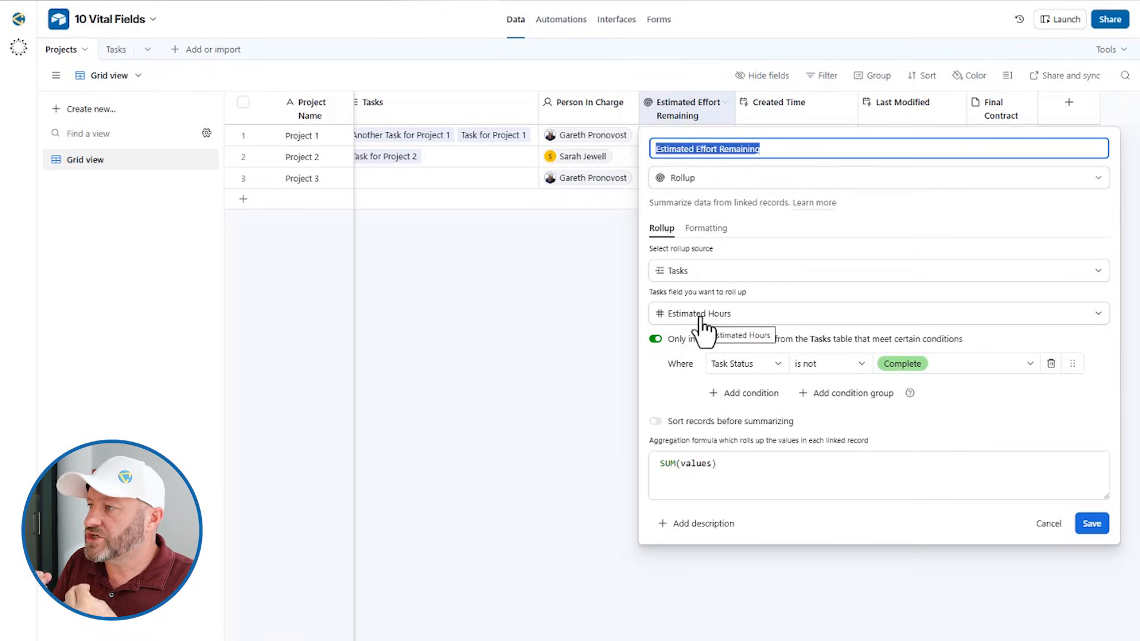
click(727, 475)
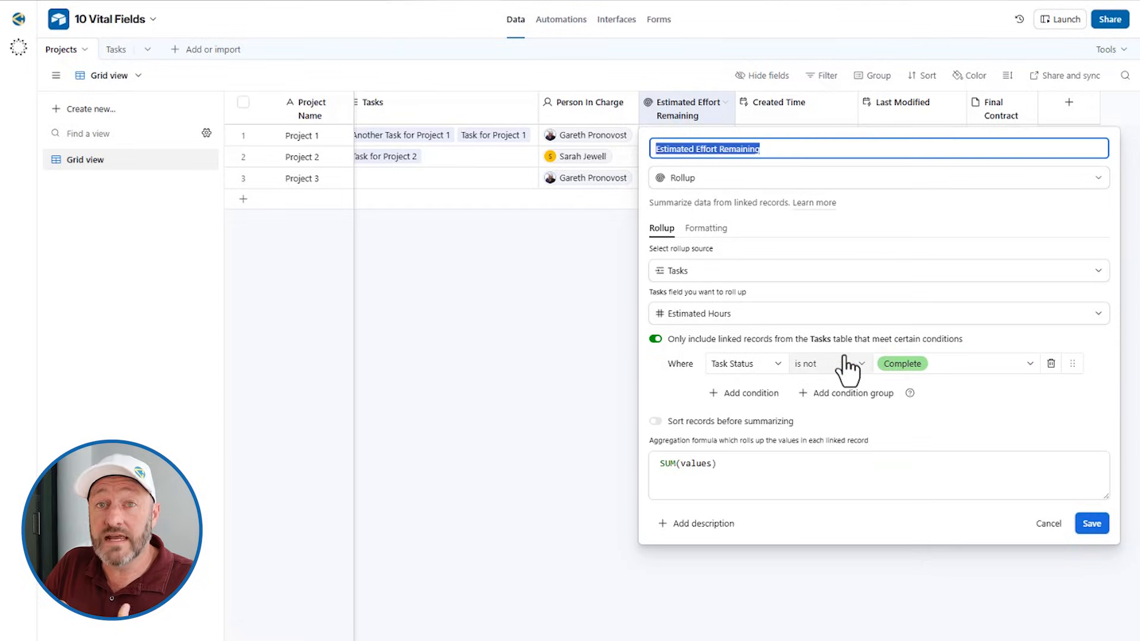
click(575, 365)
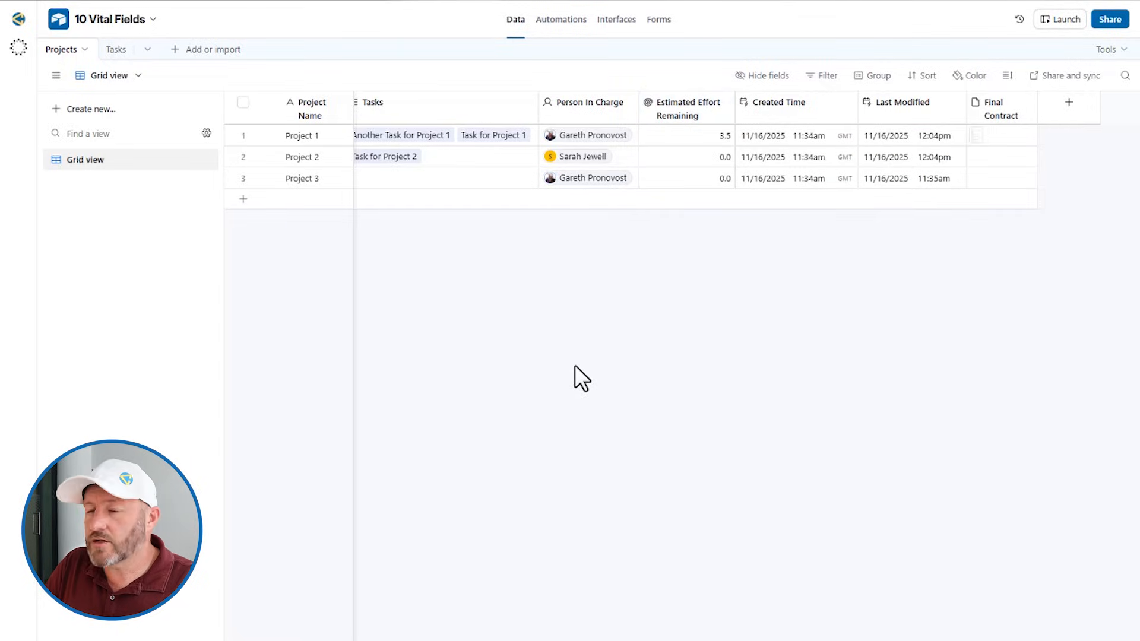
click(114, 50)
Set Task for Project 1's Task Status to Complete
click(749, 175)
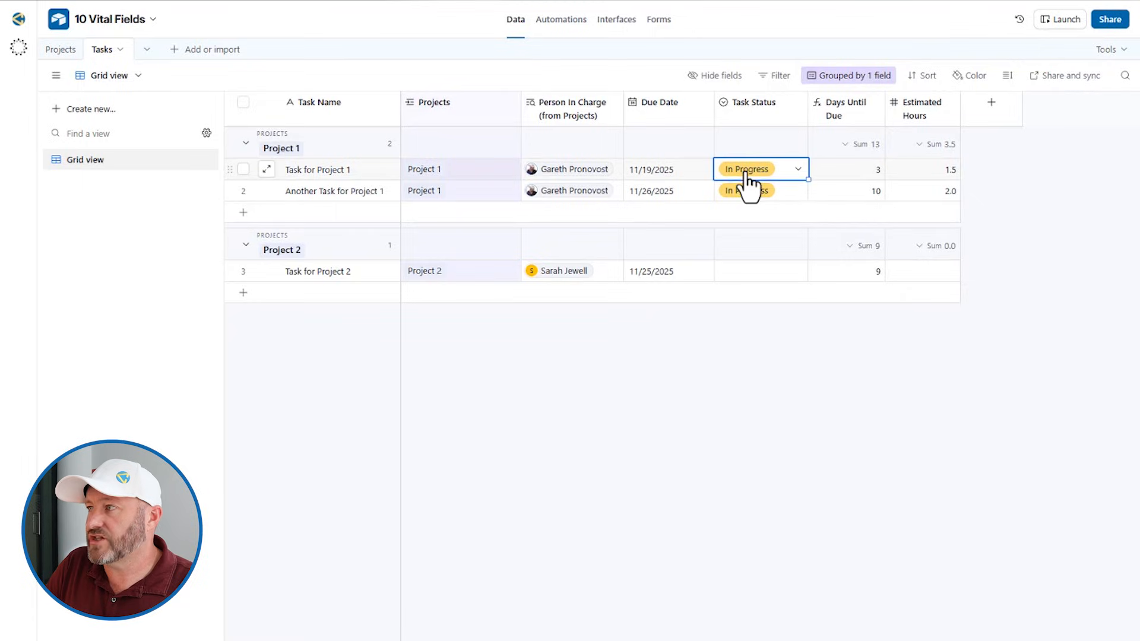
click(749, 175)
click(757, 296)
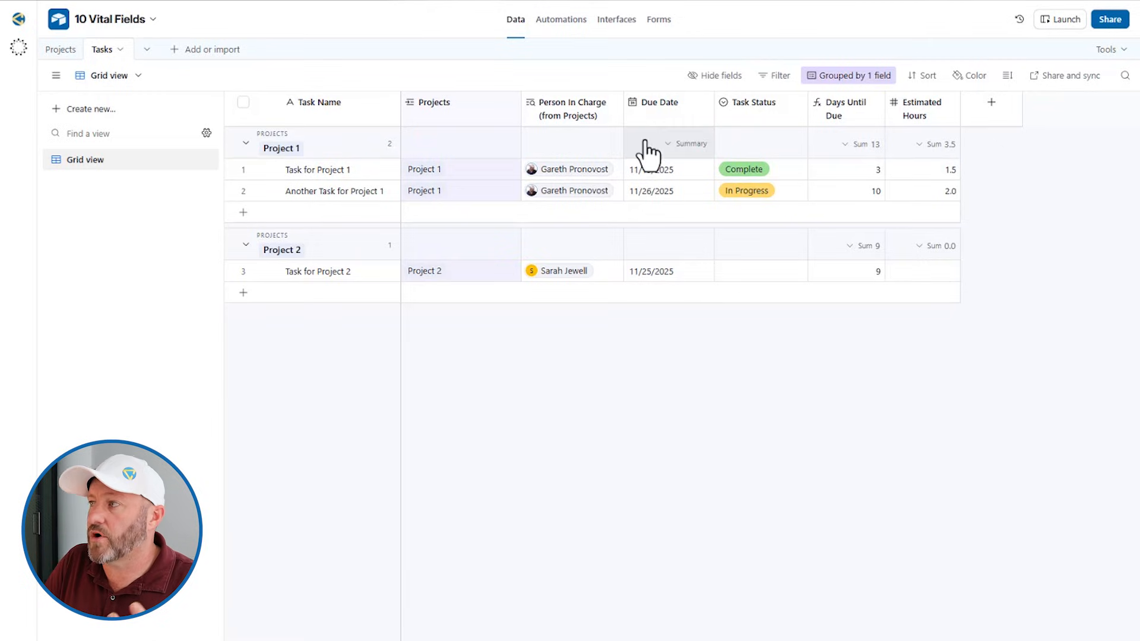
Verify Project 1's Estimated Effort Remaining dropped to 2.0 in the Projects table
click(641, 189)
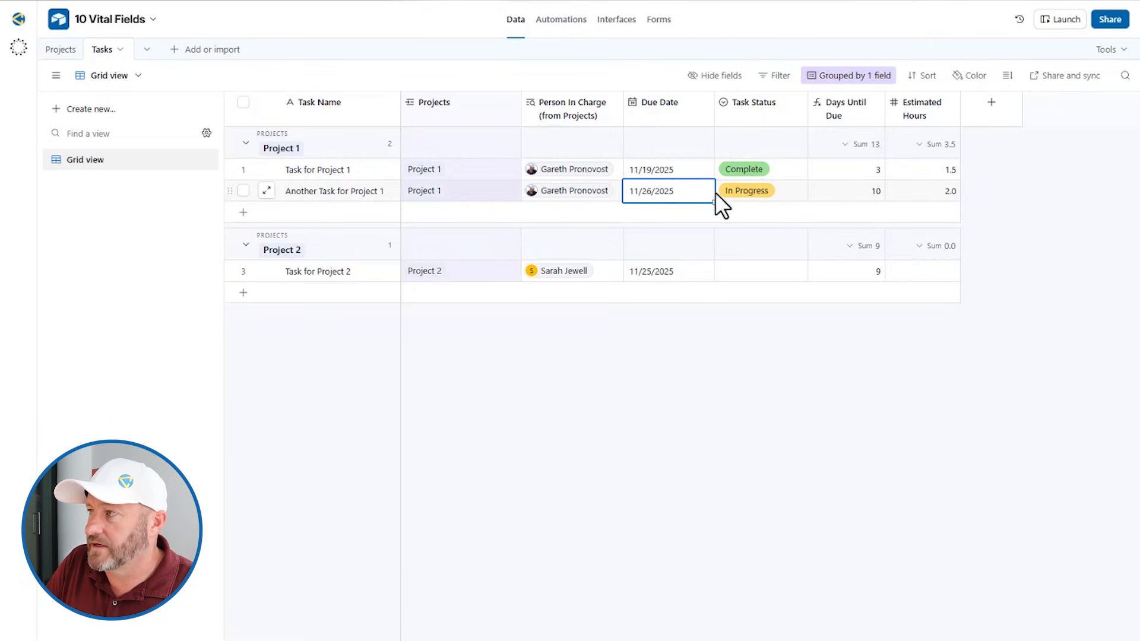
click(941, 194)
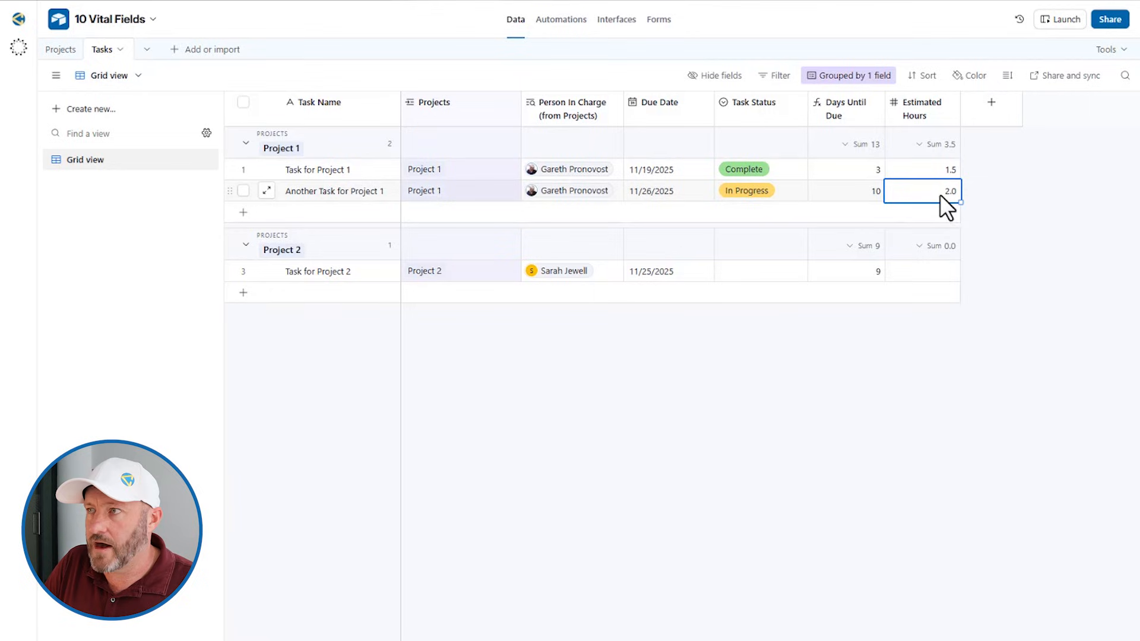
click(57, 49)
click(682, 133)
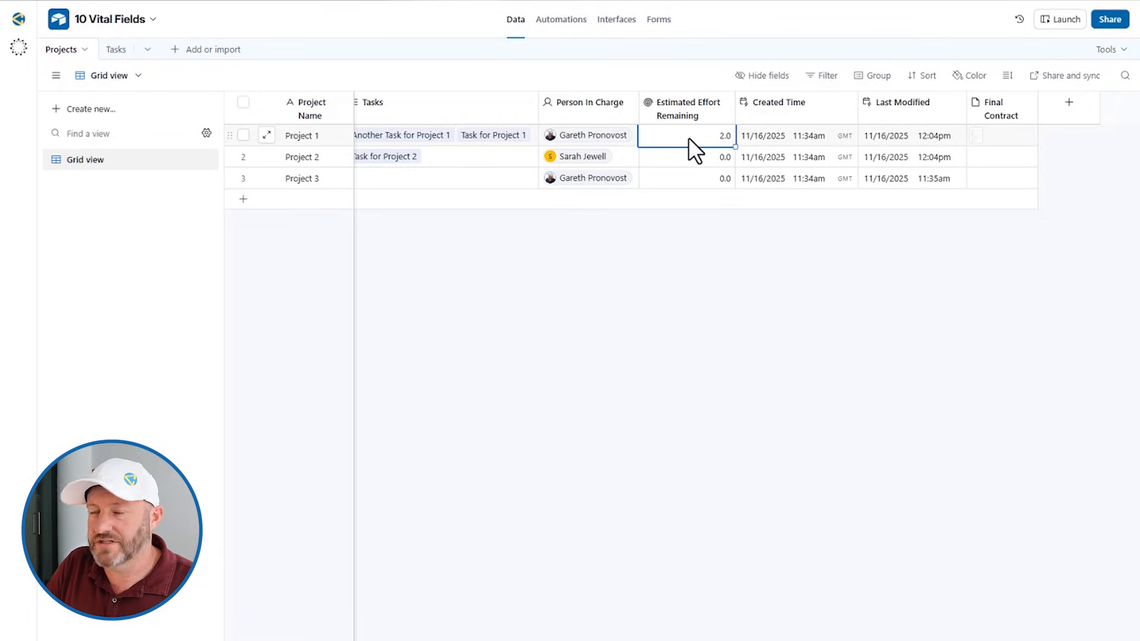
Review the Estimated Effort Remaining rollup's SUM(values) formula twice, leaving it unchanged
double_click(683, 112)
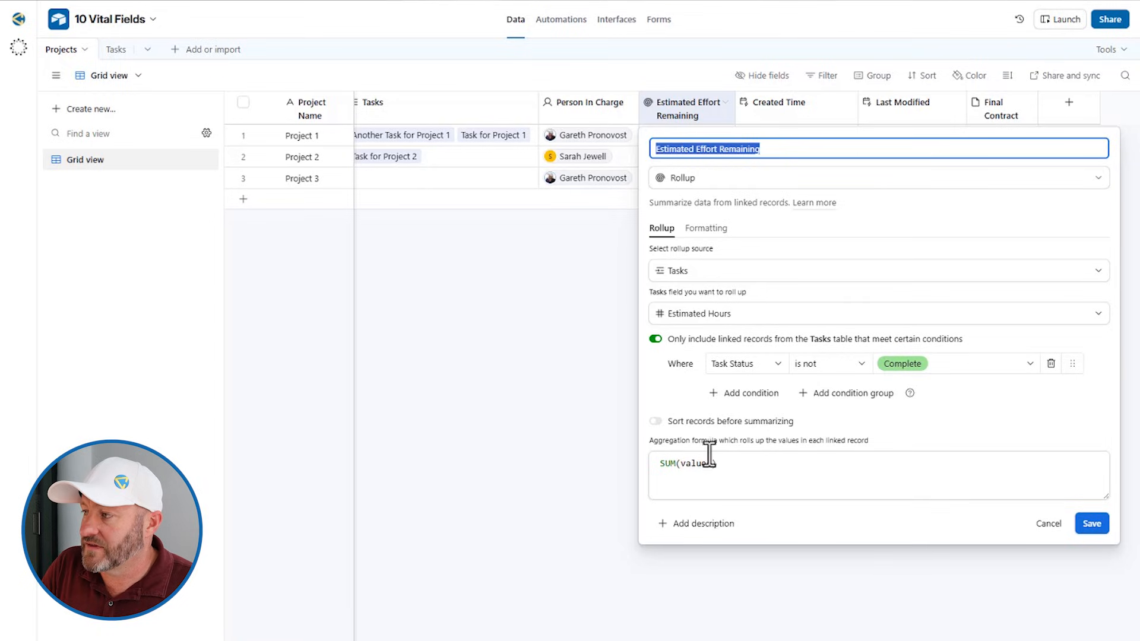
click(696, 473)
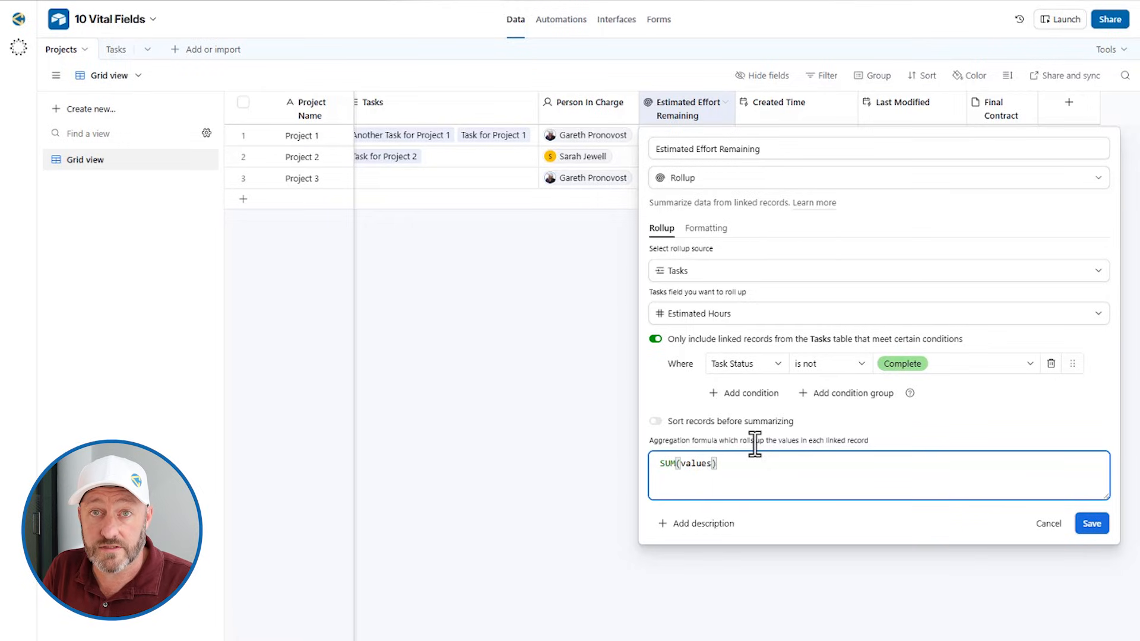
click(539, 308)
click(521, 330)
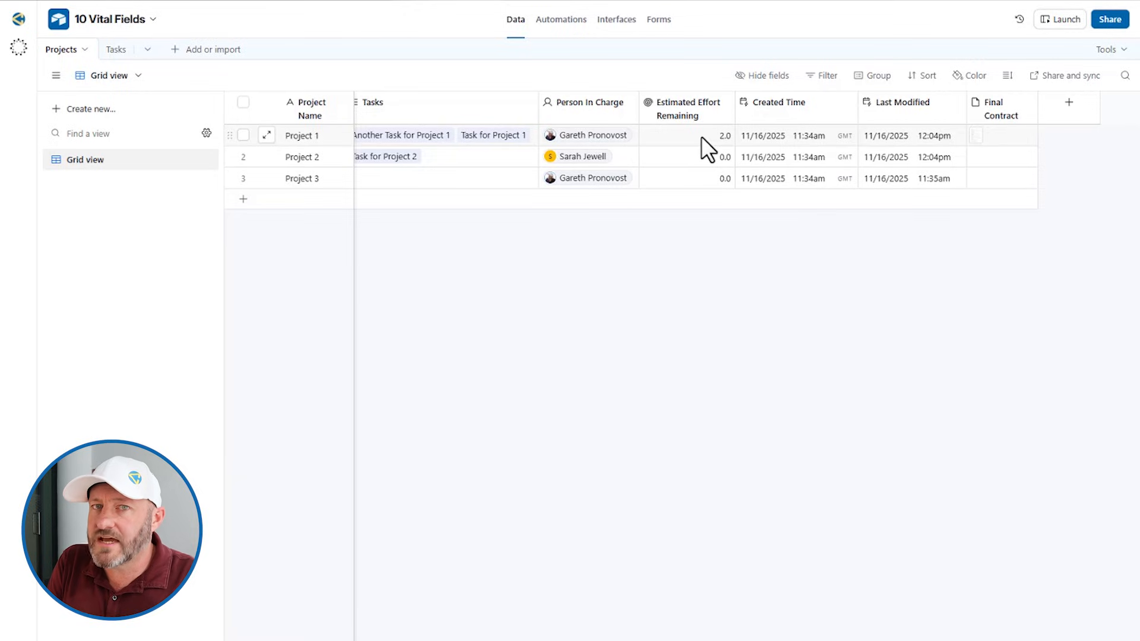
double_click(688, 109)
click(679, 77)
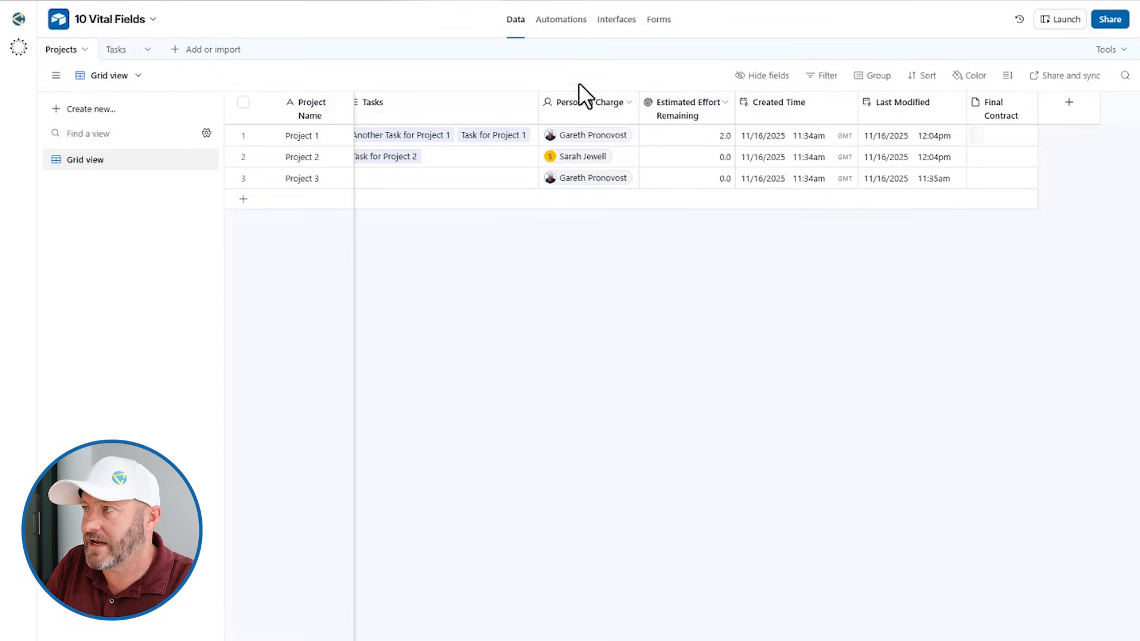
click(117, 50)
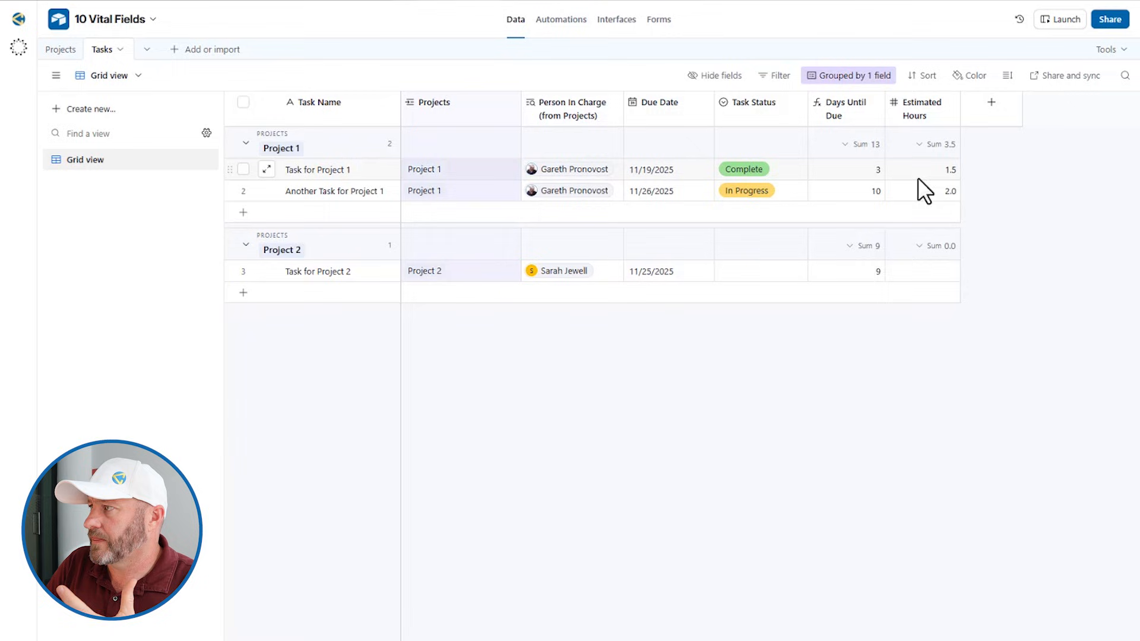
Inspect the Days Until Due formula's IF and DATETIME_DIFF parts unchanged, noting values 3, 10 and 9
click(845, 107)
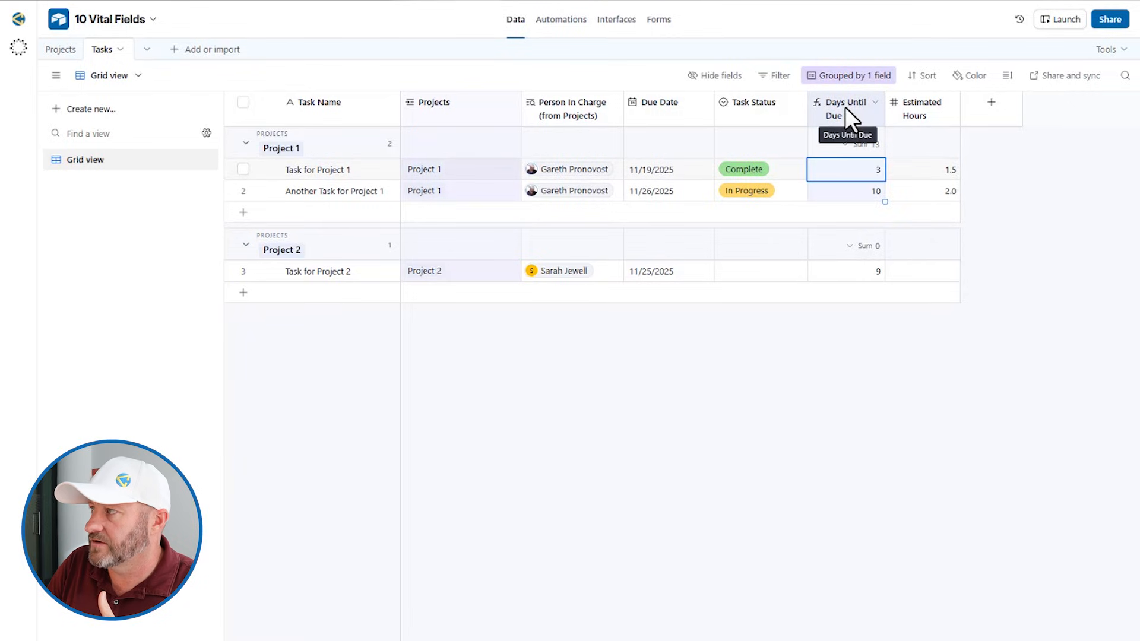
double_click(846, 107)
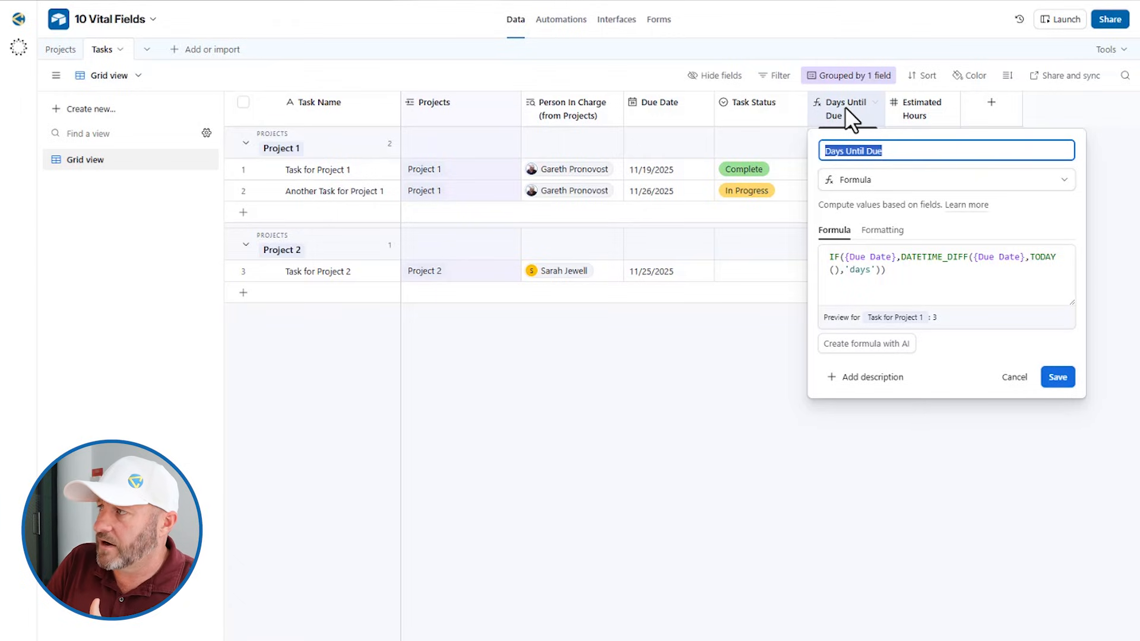
click(892, 272)
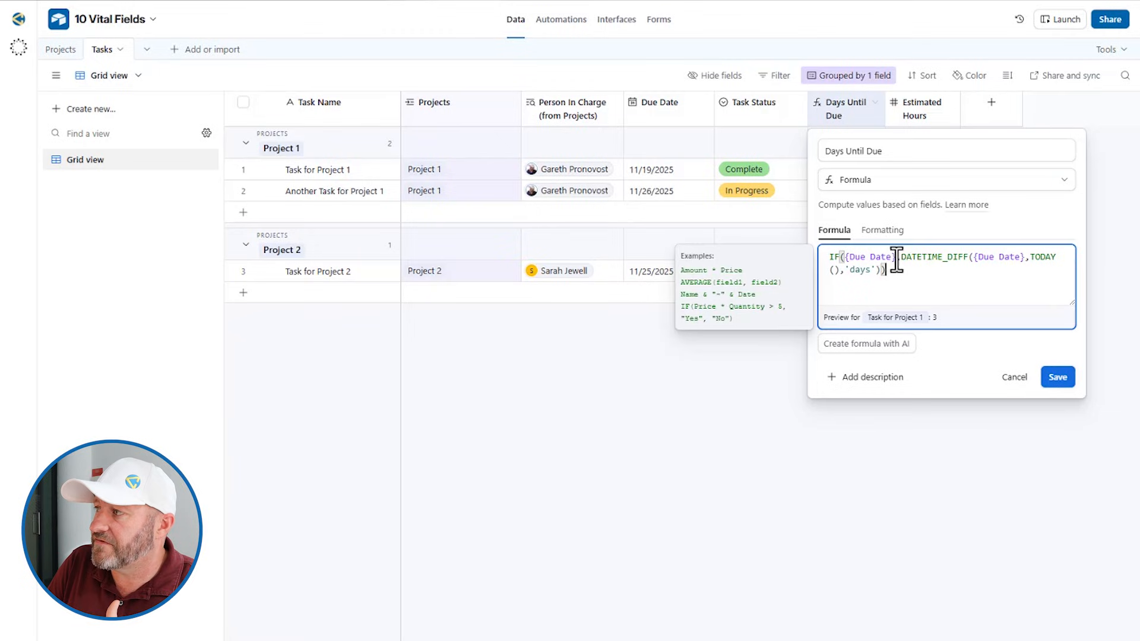
click(897, 259)
drag(900, 257, 881, 273)
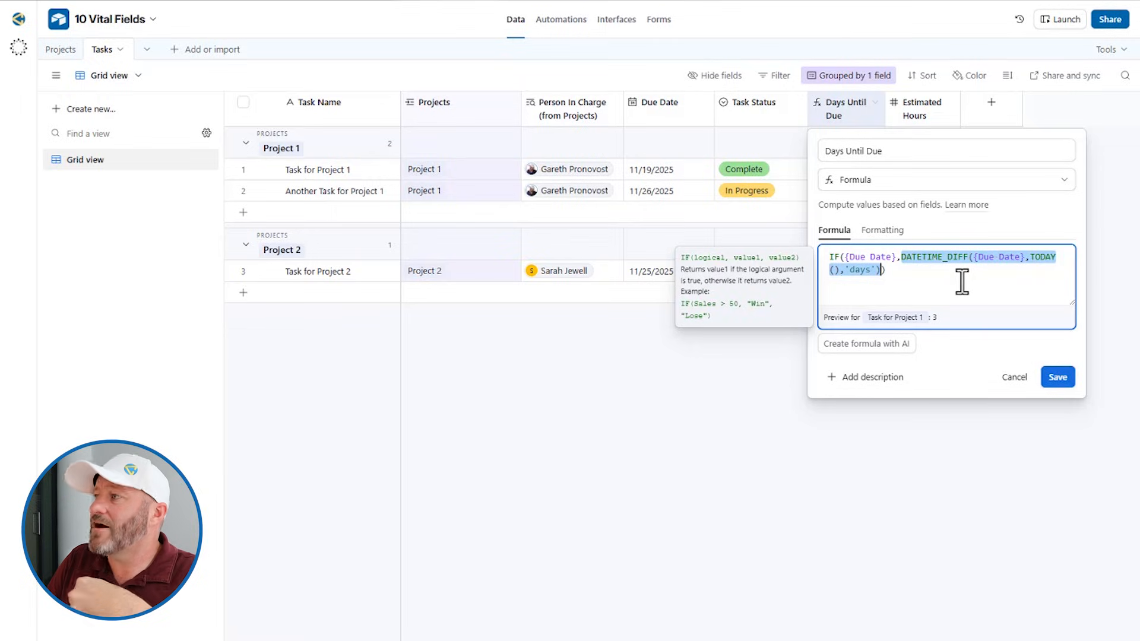
click(736, 358)
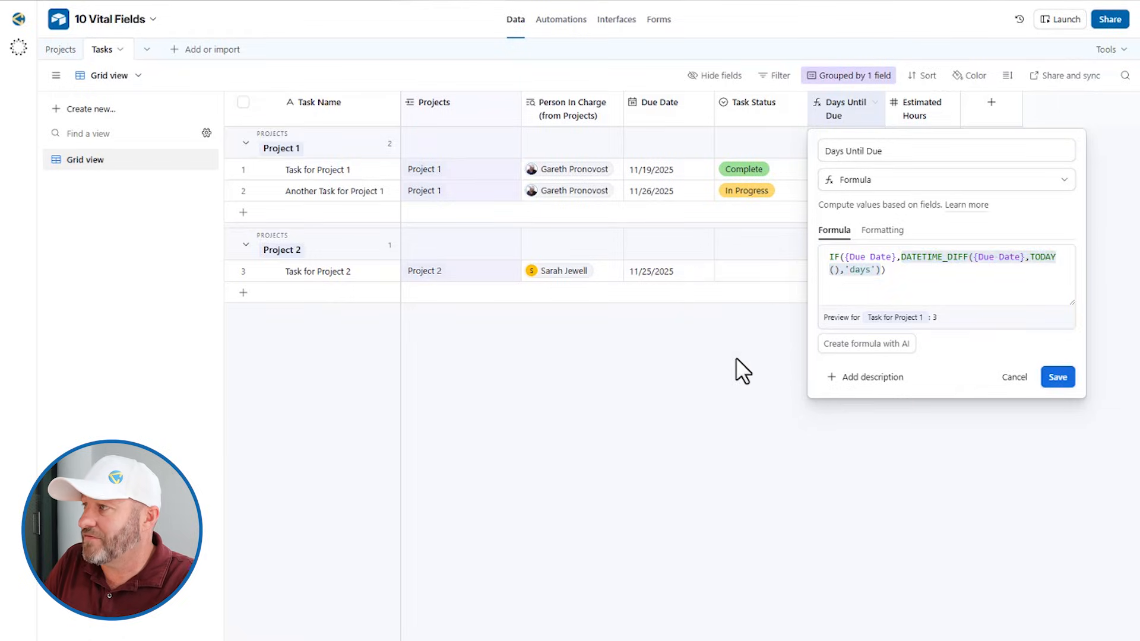
click(771, 323)
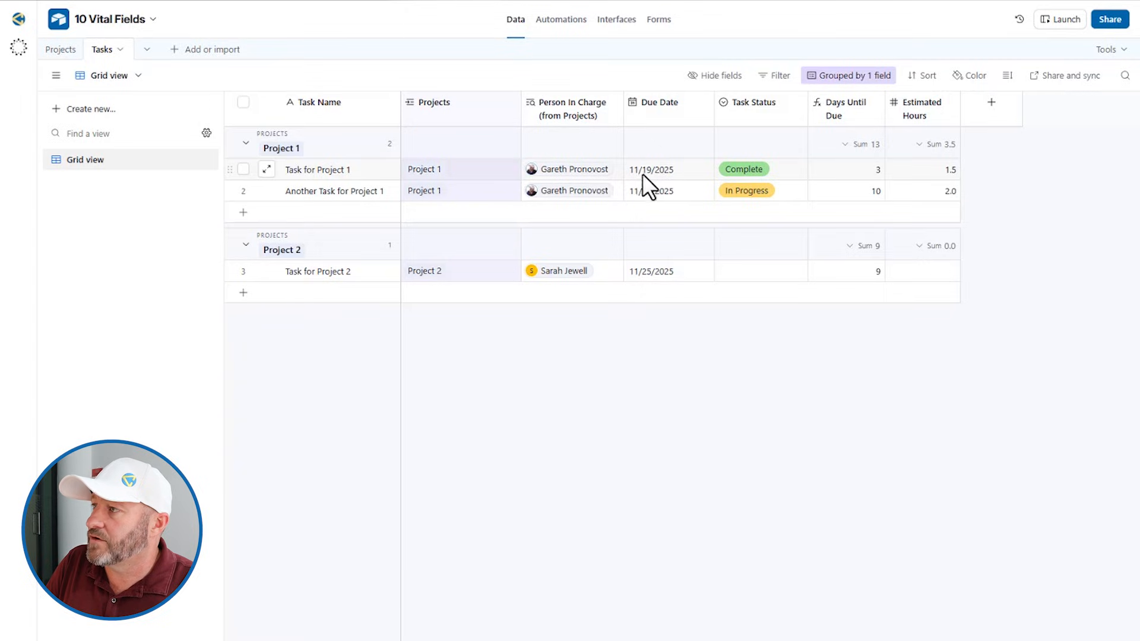
click(853, 173)
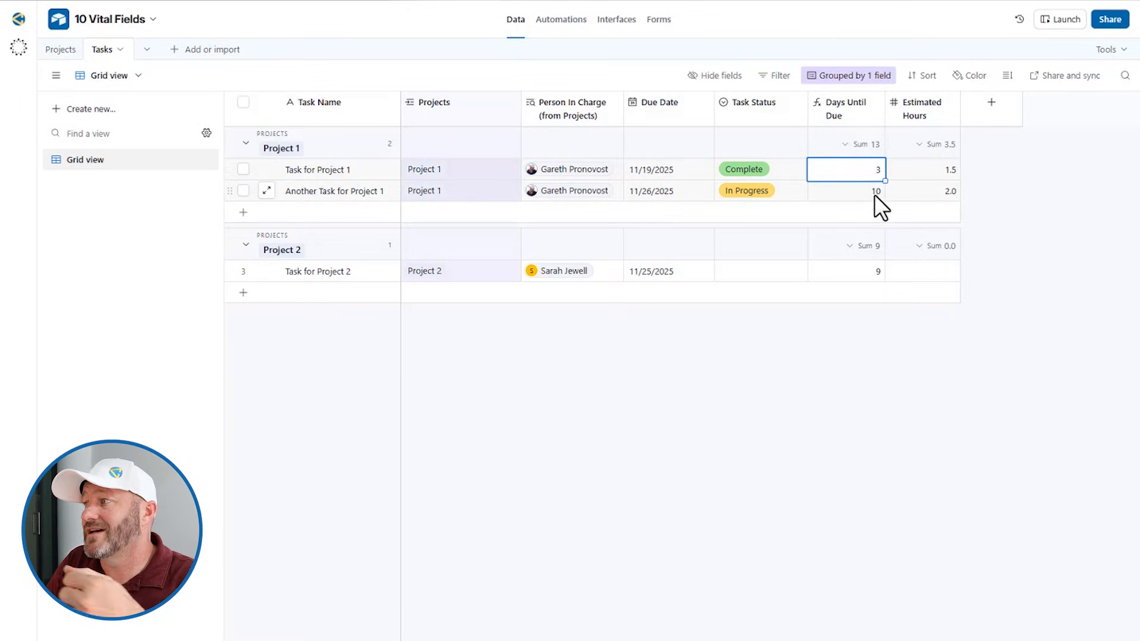
Change Task for Project 2's due date to November 9, 2025, so Days Until Due shows -7
click(652, 272)
click(851, 272)
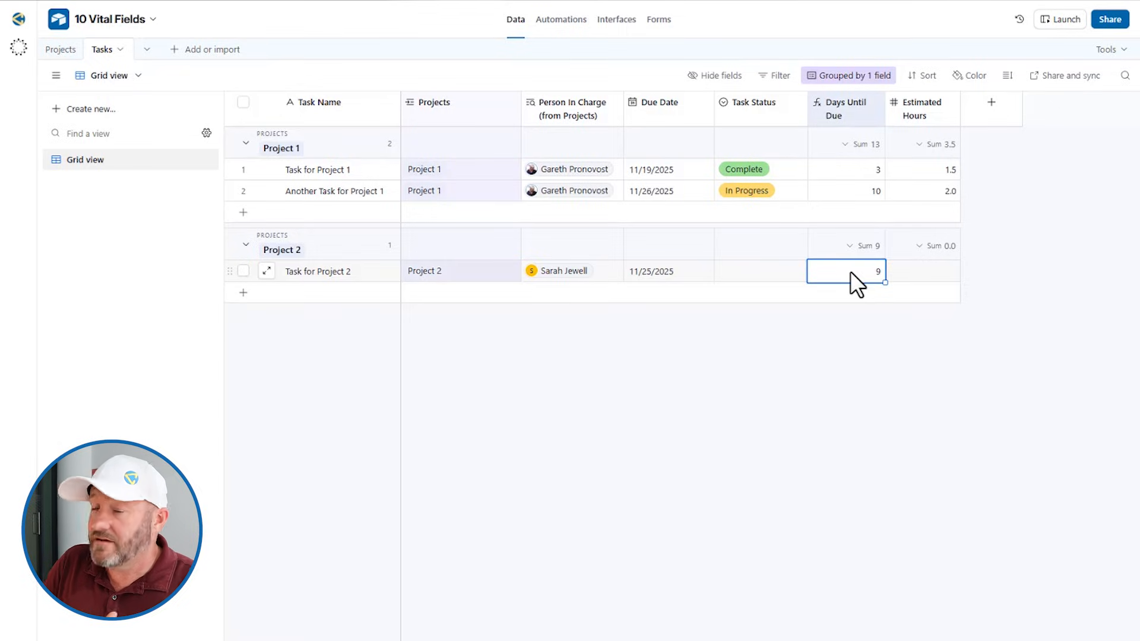
click(674, 267)
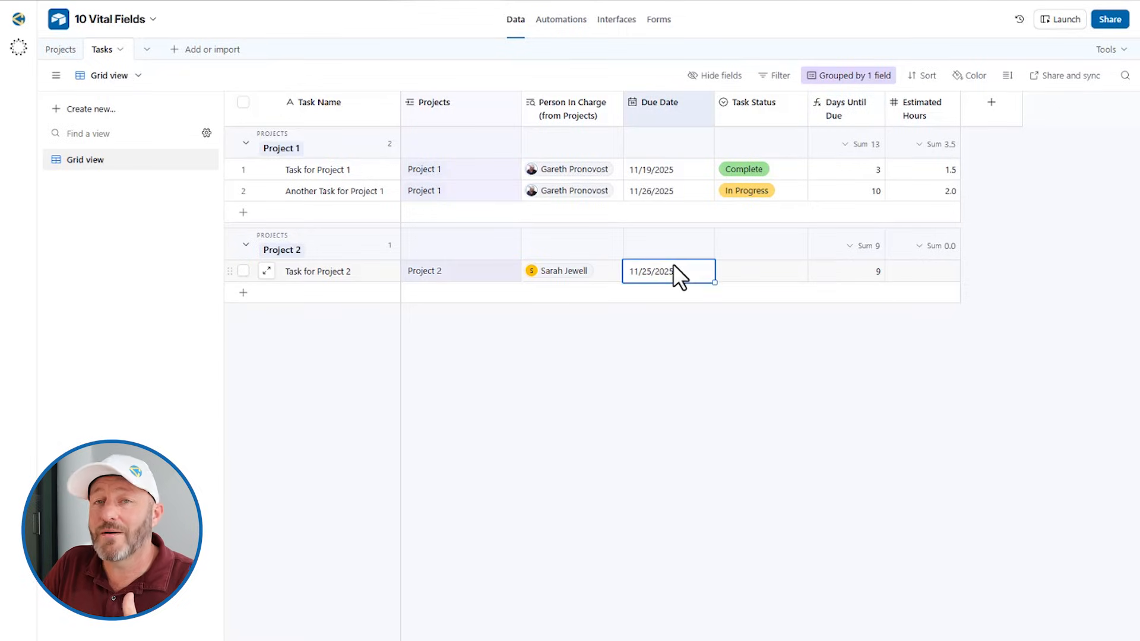
click(673, 267)
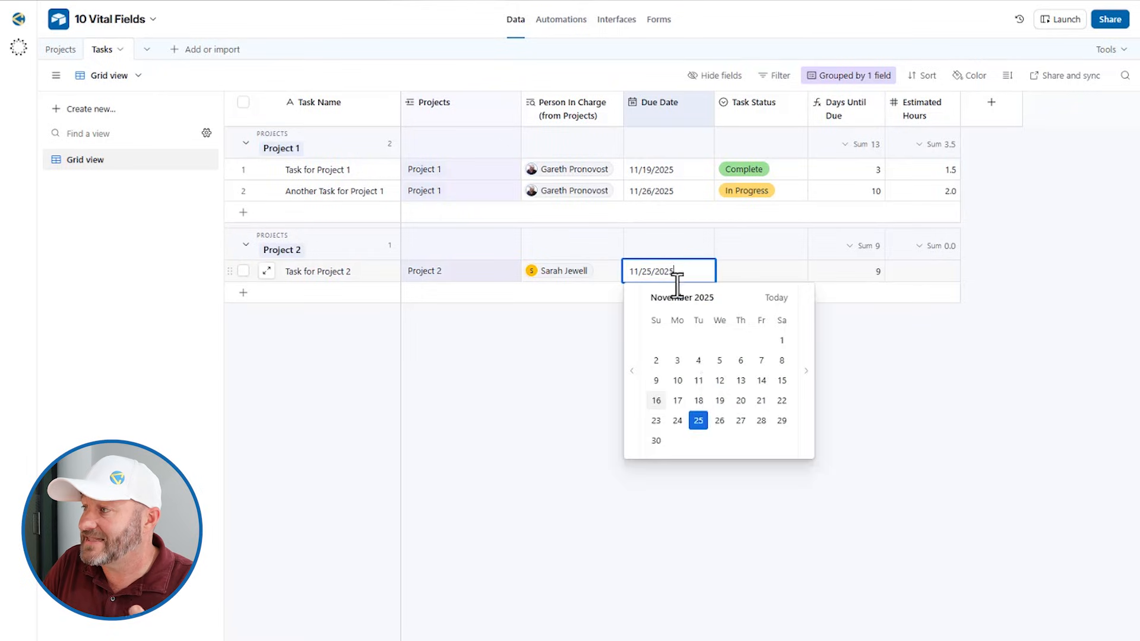
click(656, 381)
click(870, 271)
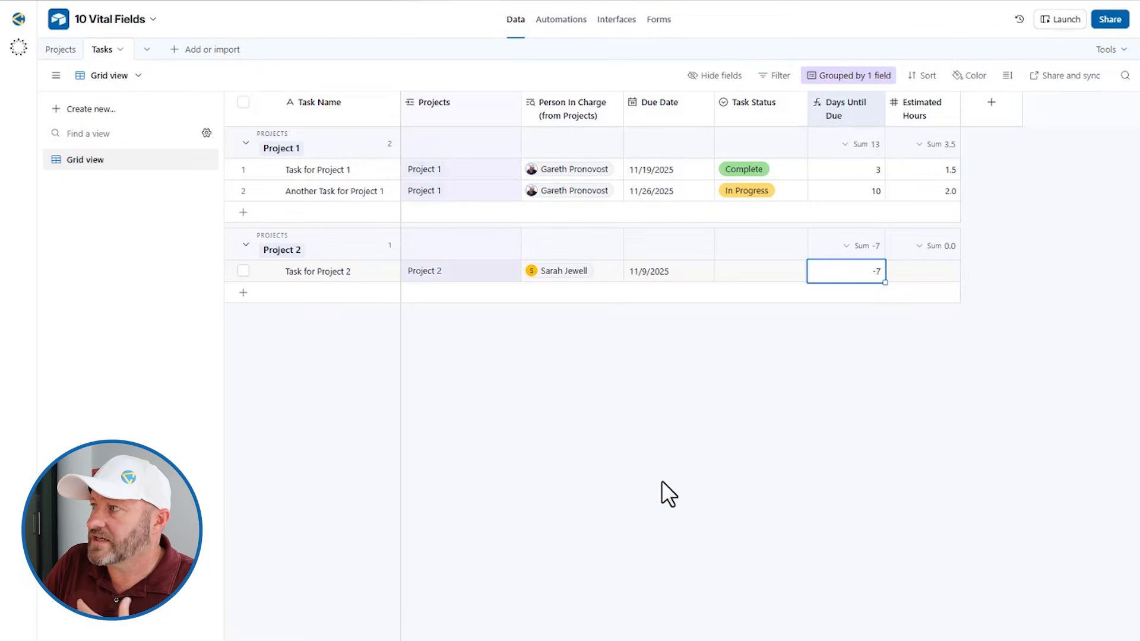
Strip the IF wrapper from the Days Until Due formula and save it
double_click(849, 110)
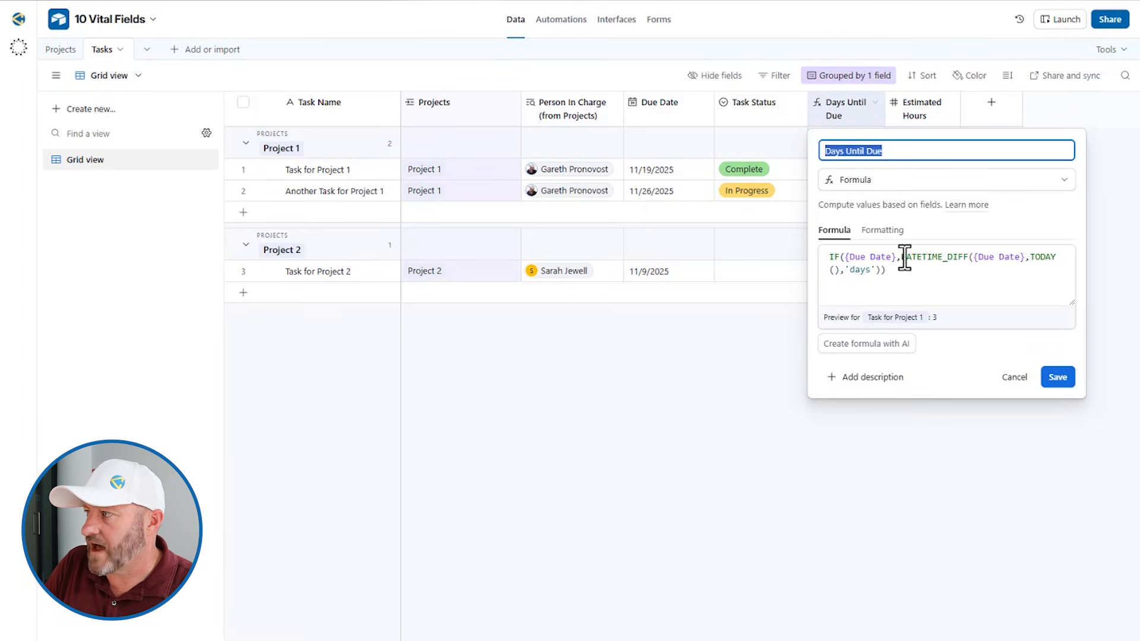
drag(901, 256, 807, 256)
key(BackSpace)
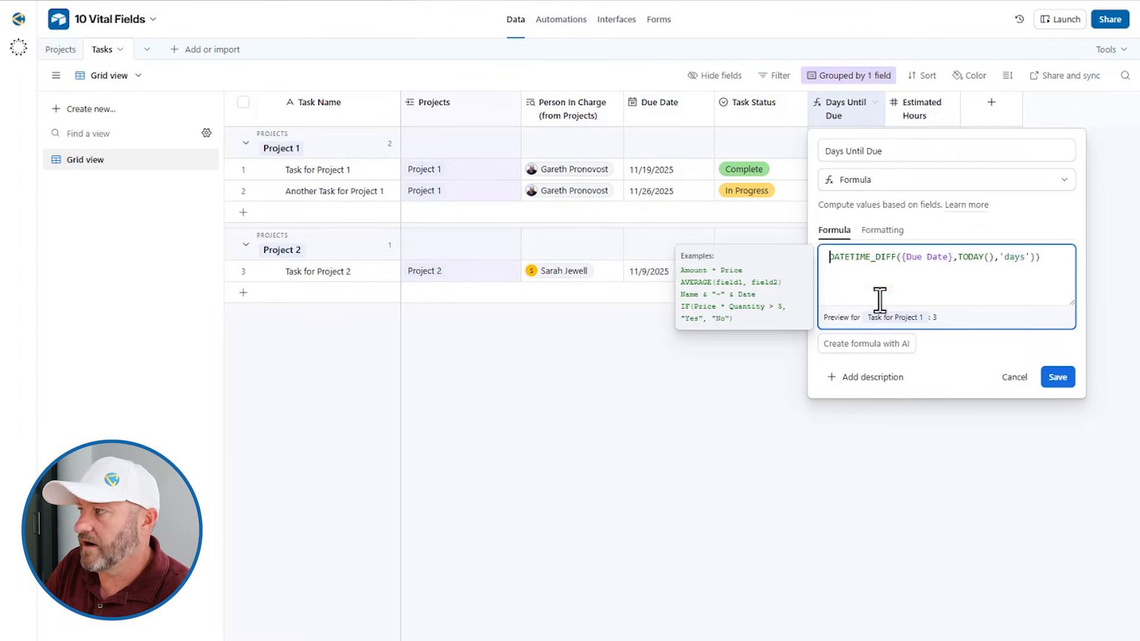
click(1035, 257)
key(Delete)
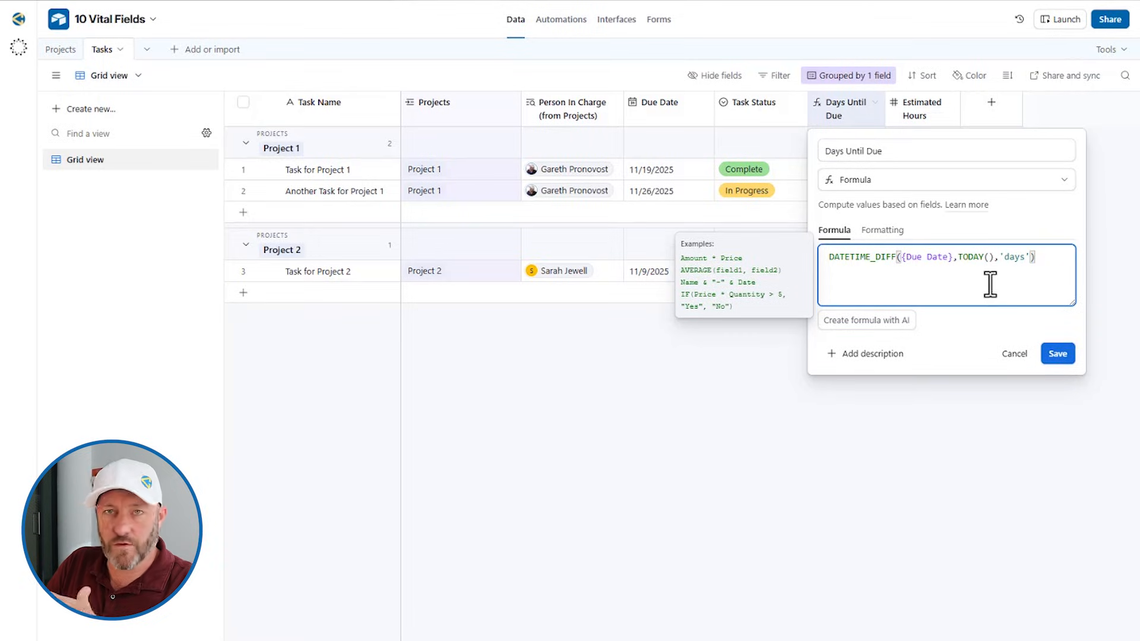
click(1066, 380)
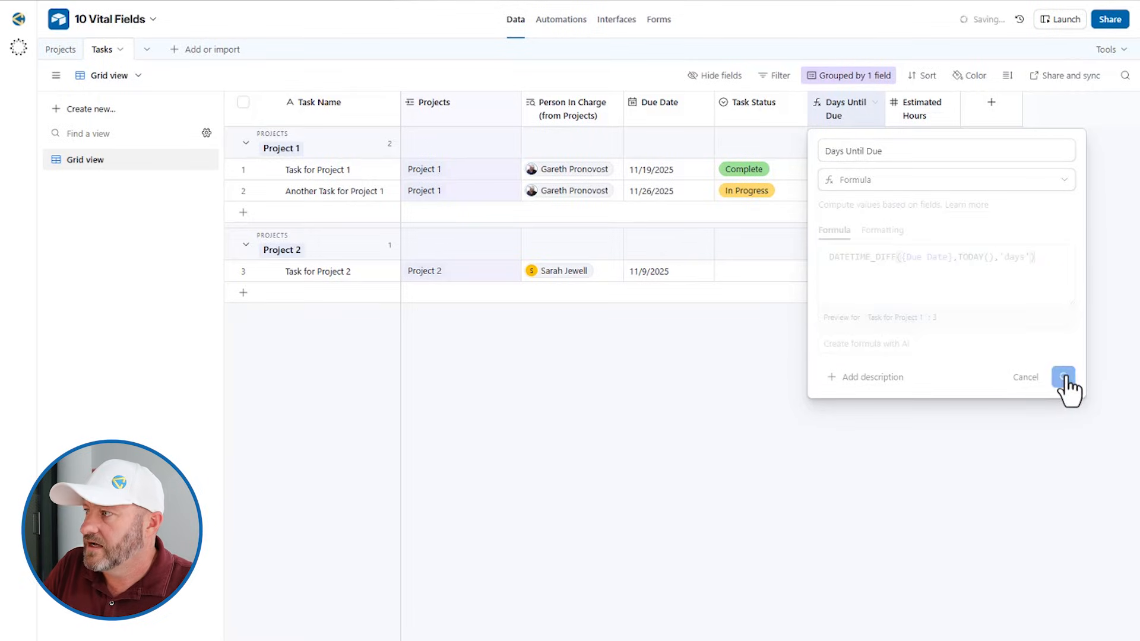
Clear Task for Project 2's due date so its Days Until Due becomes NaN
click(669, 272)
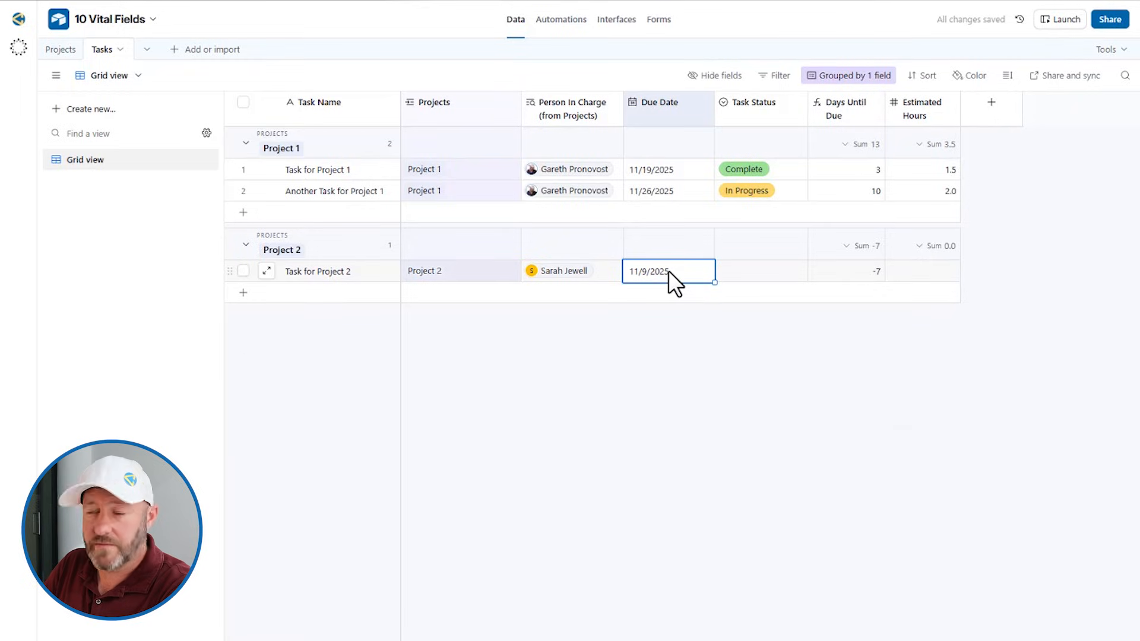
key(Delete)
click(739, 428)
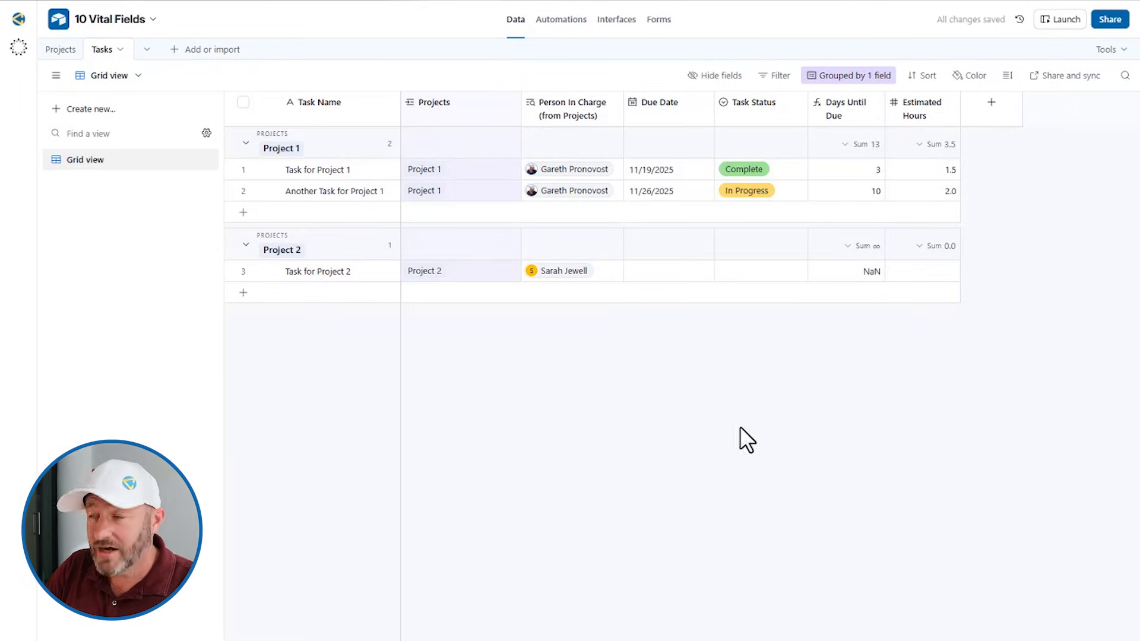
click(859, 269)
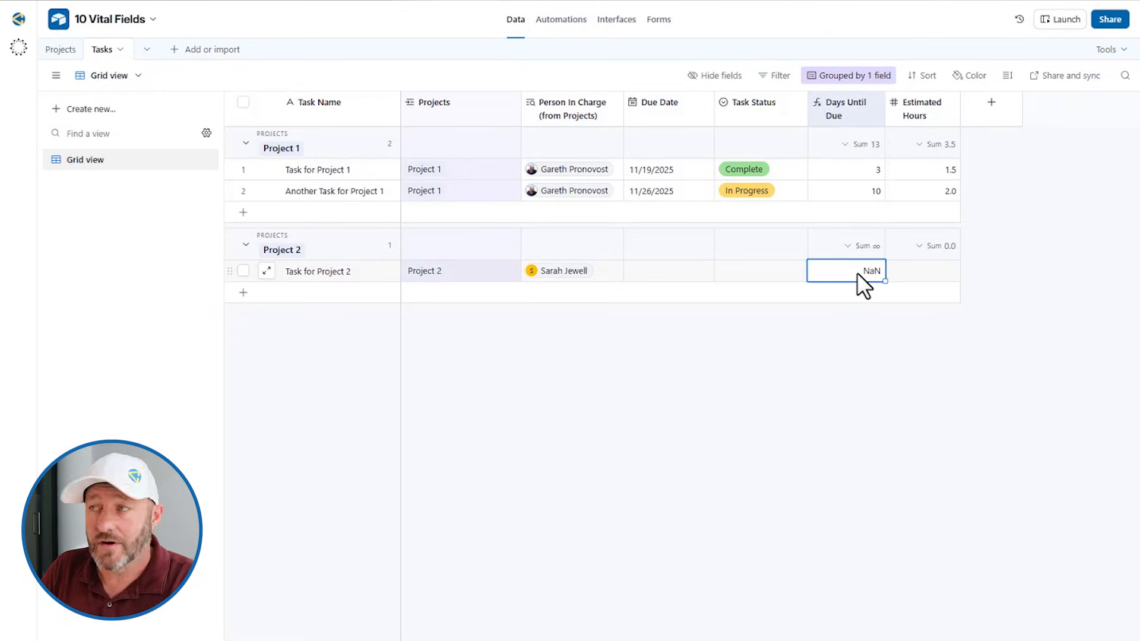
click(668, 272)
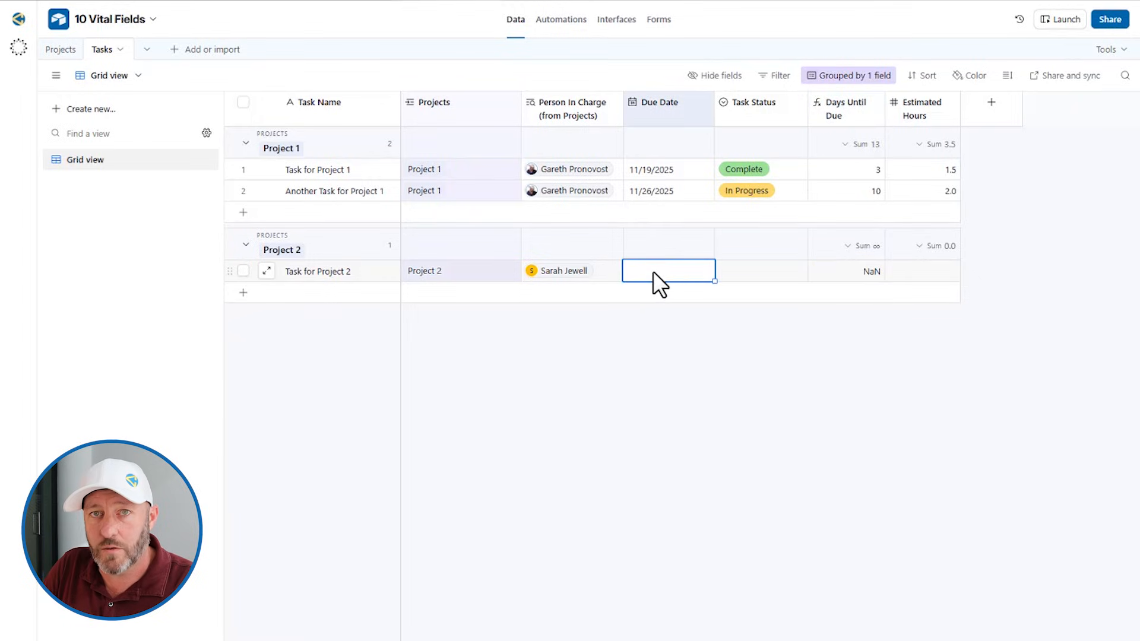
Undo the cleared due date, restoring 11/9/2025 and -7 days until due
double_click(852, 119)
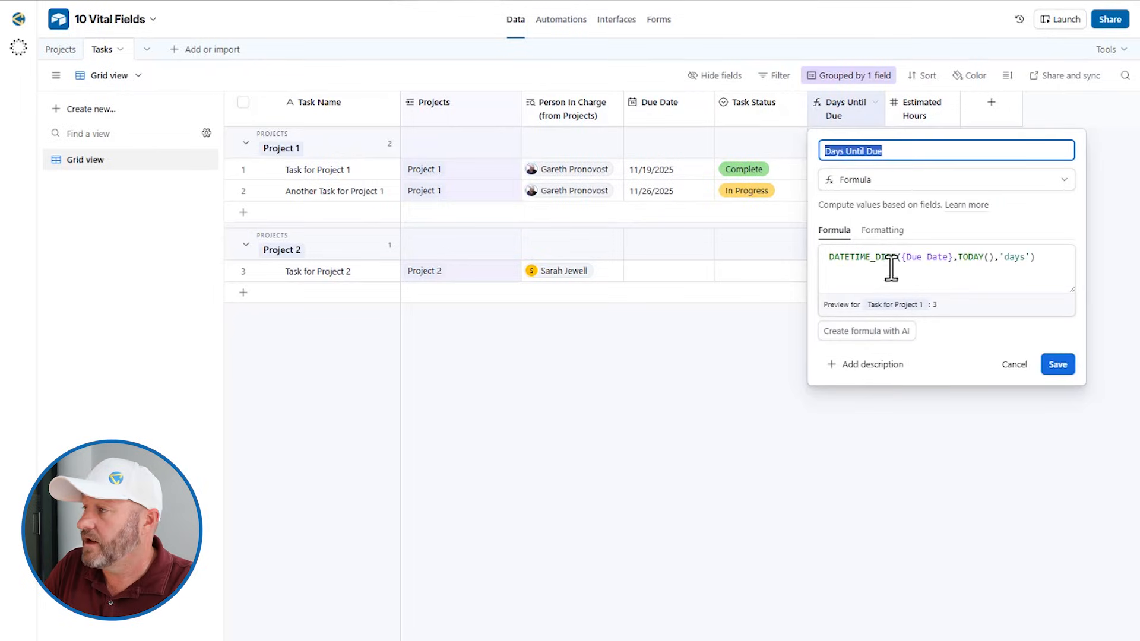
click(772, 383)
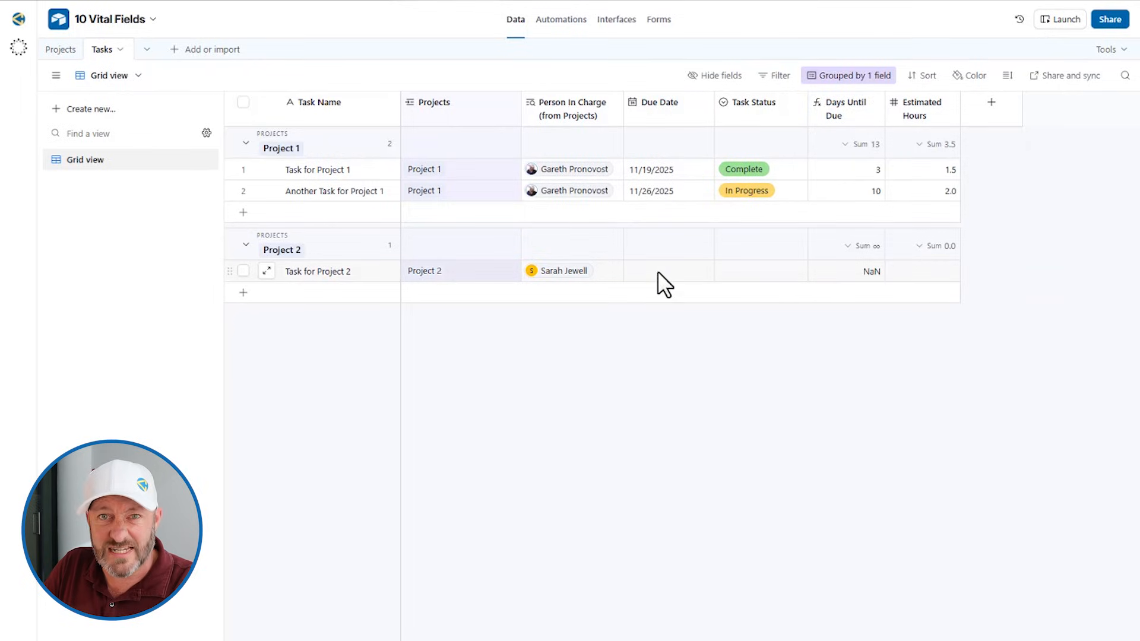
key(ctrl+z)
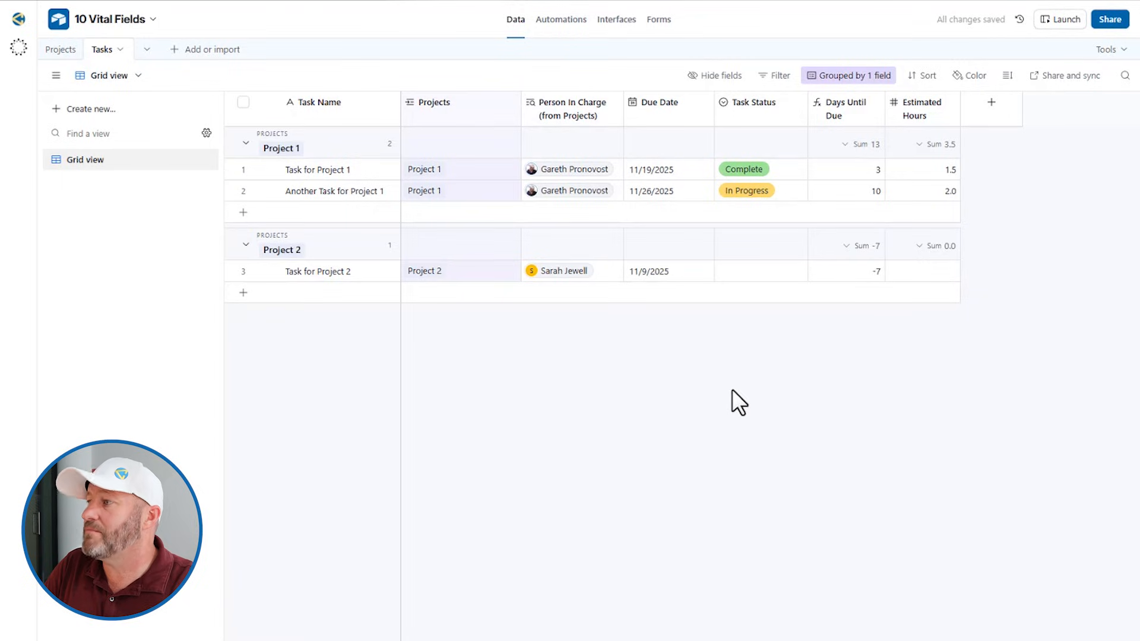
click(839, 102)
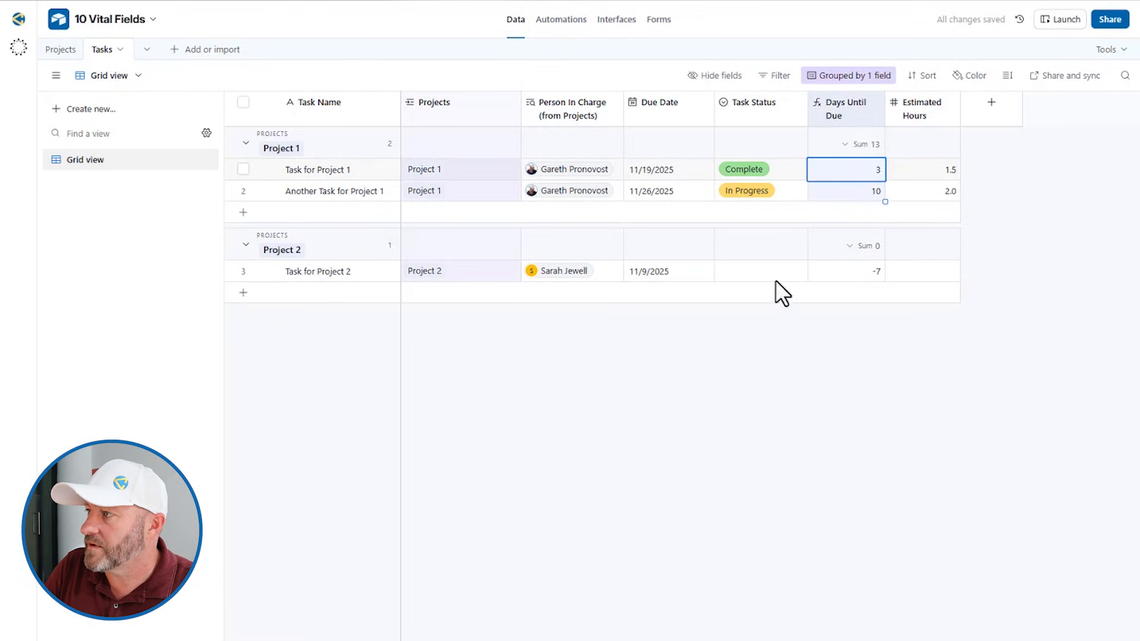
Close the Days Until Due settings unsaved and bring up the Estimated Hours field settings
double_click(844, 110)
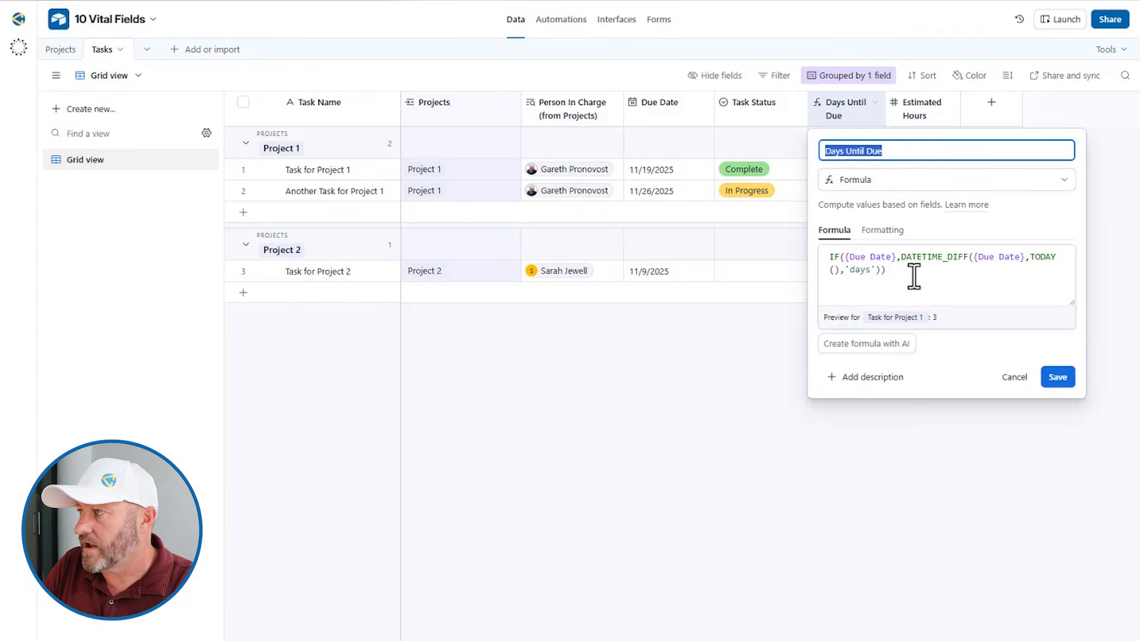
click(704, 359)
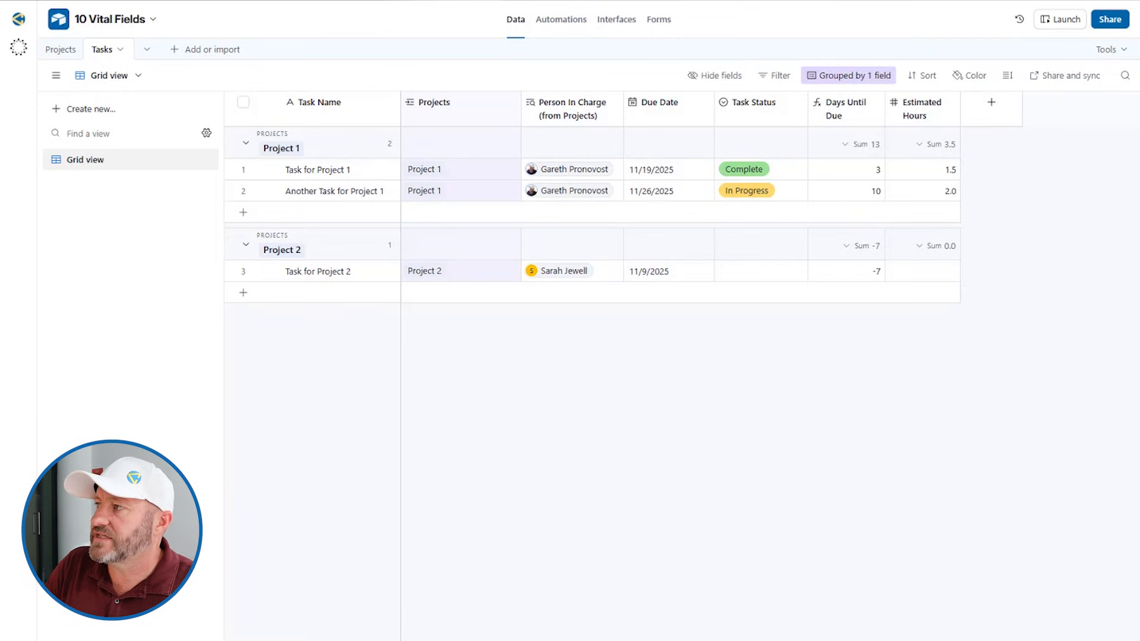
double_click(918, 106)
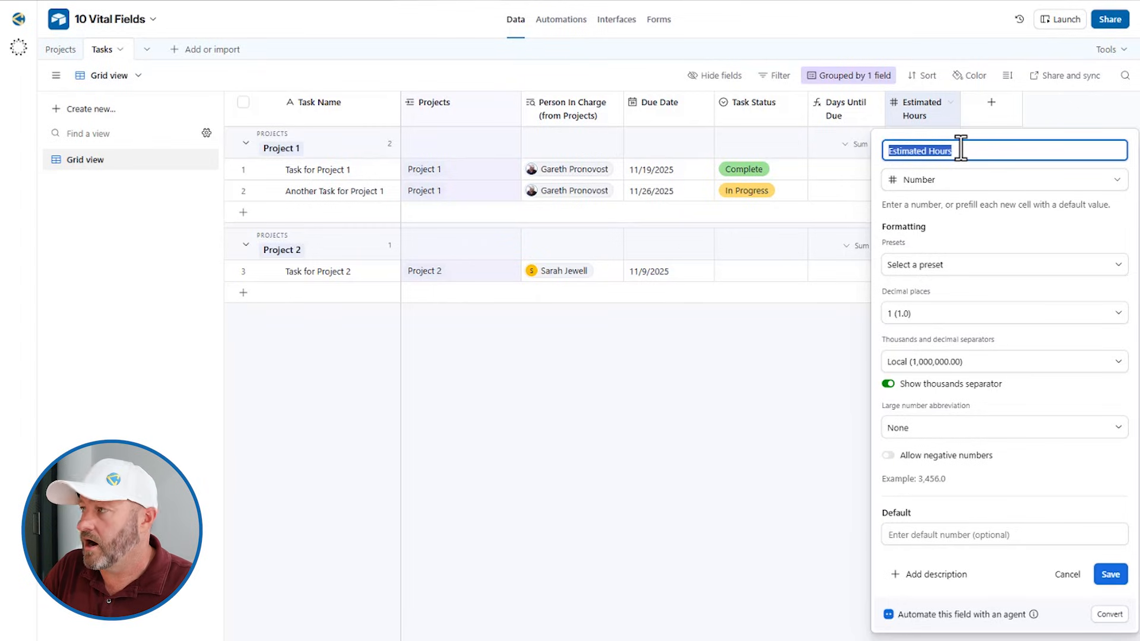
Browse Estimated Hours' field types, presets and separators, leaving it a 1-decimal Number field
click(925, 184)
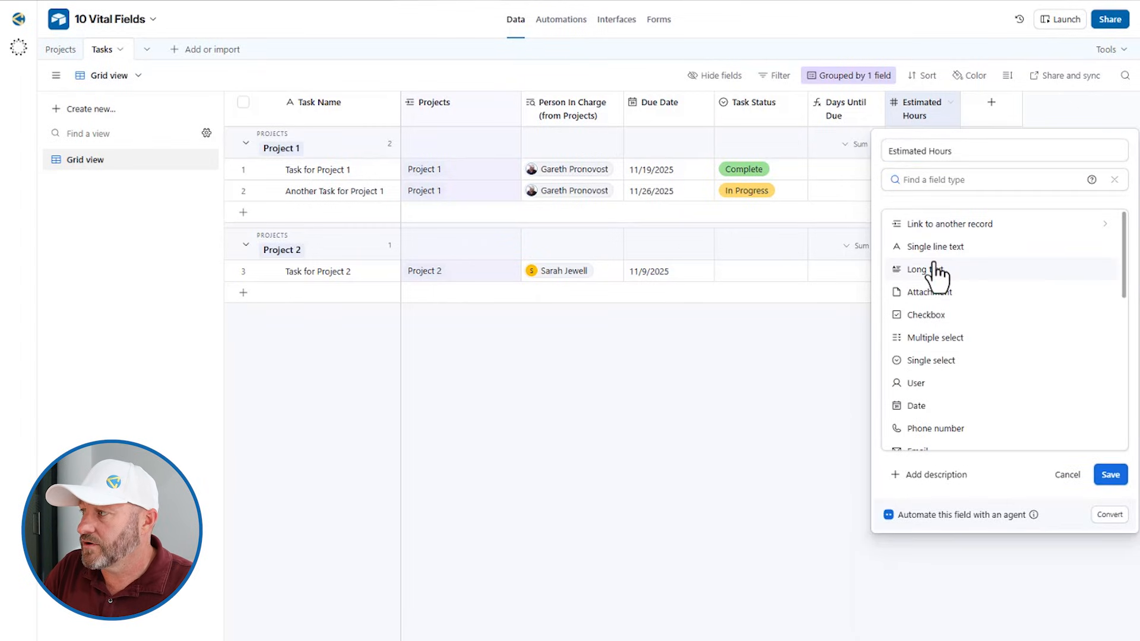
text(cu)
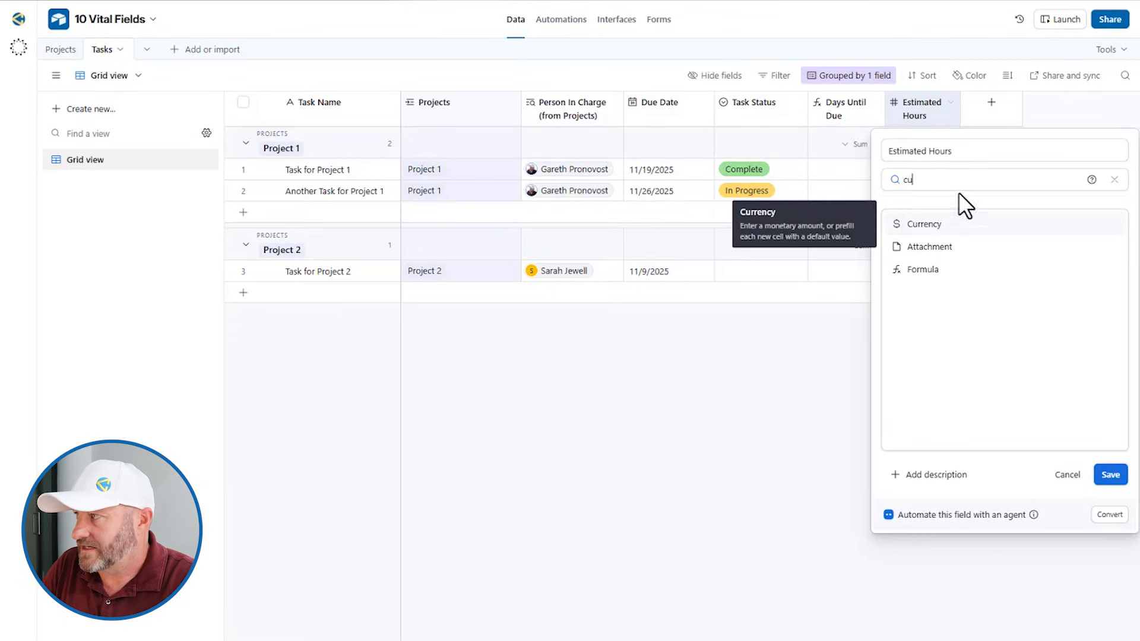
drag(971, 184, 895, 181)
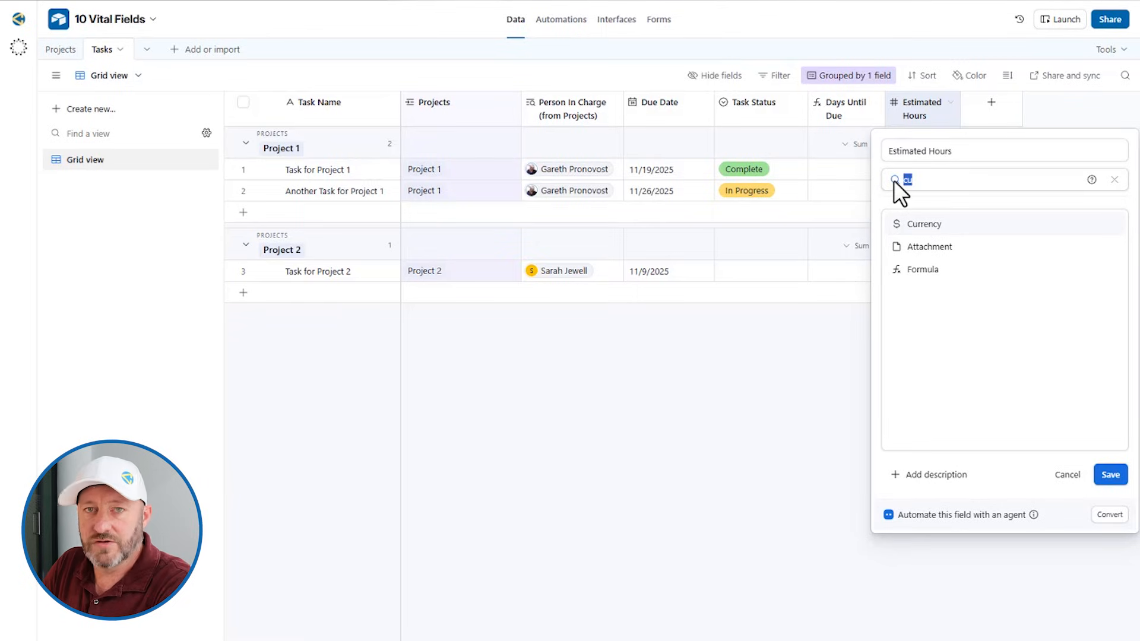
key(BackSpace)
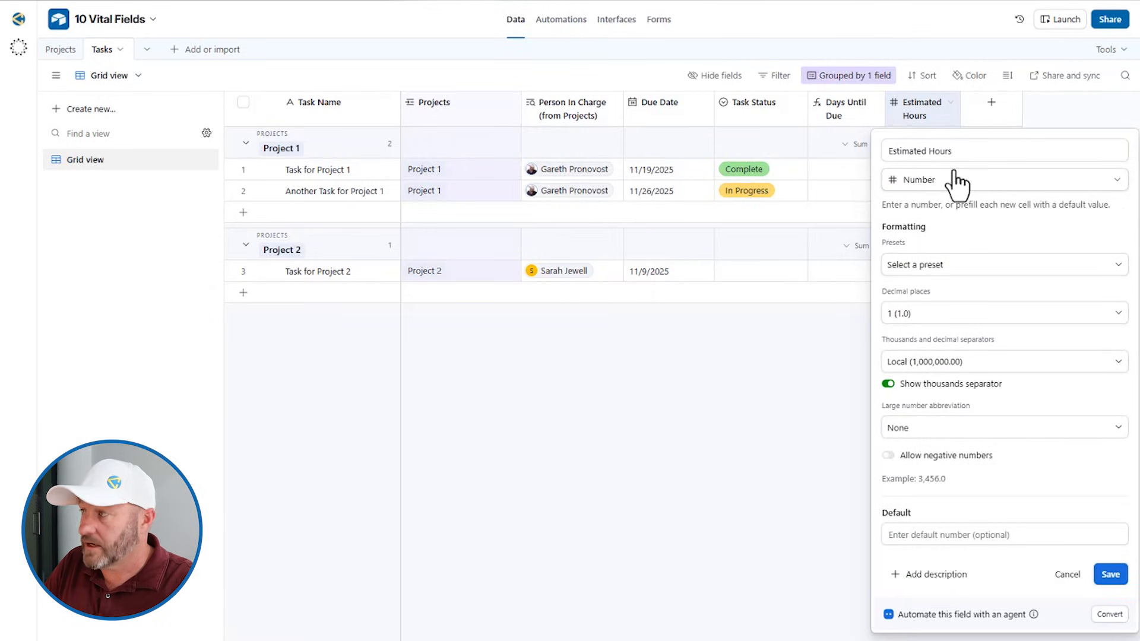
click(956, 265)
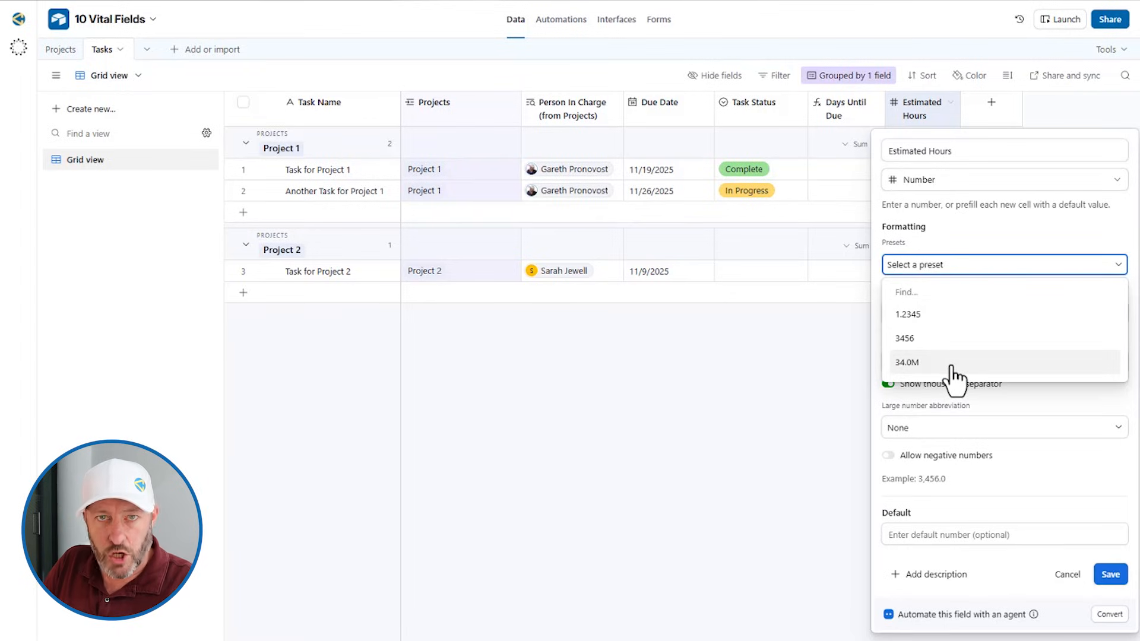
click(977, 261)
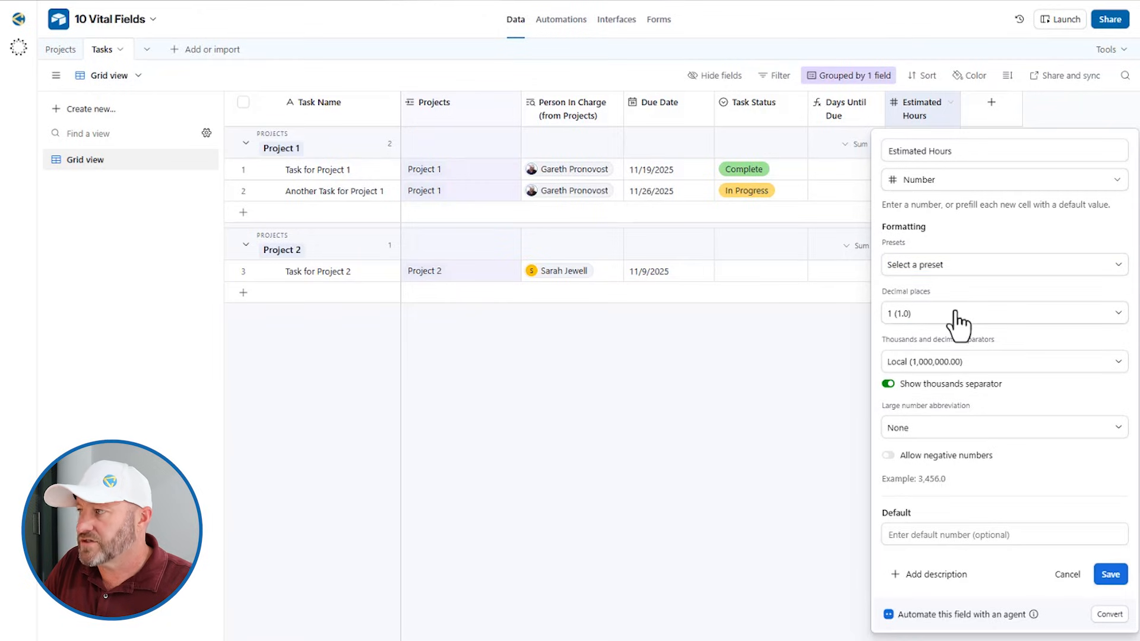
click(948, 368)
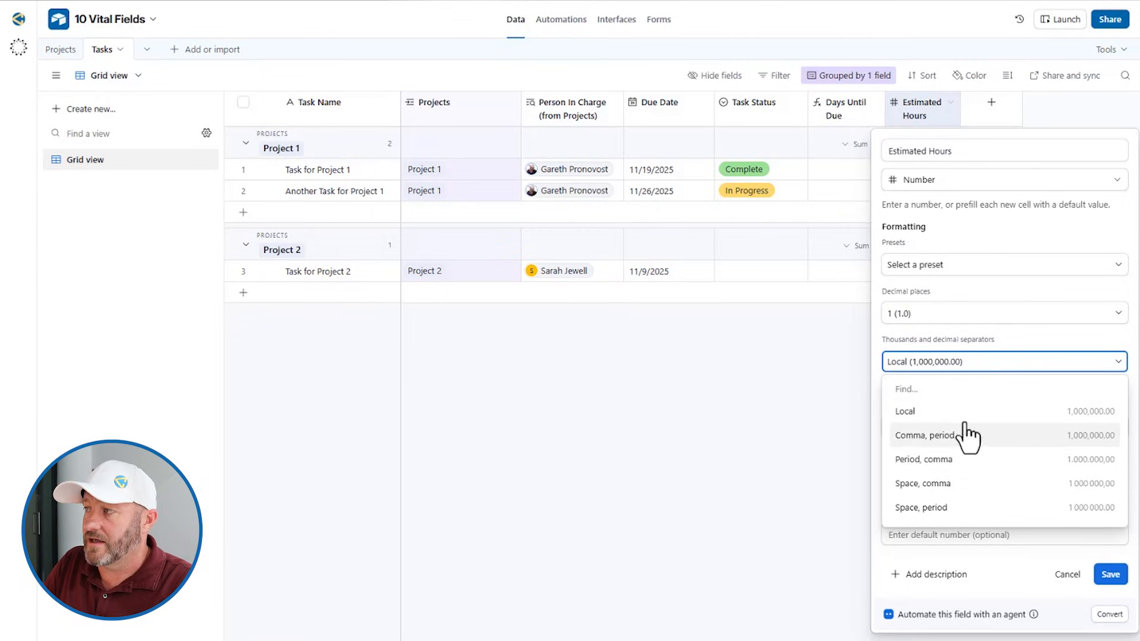
click(878, 338)
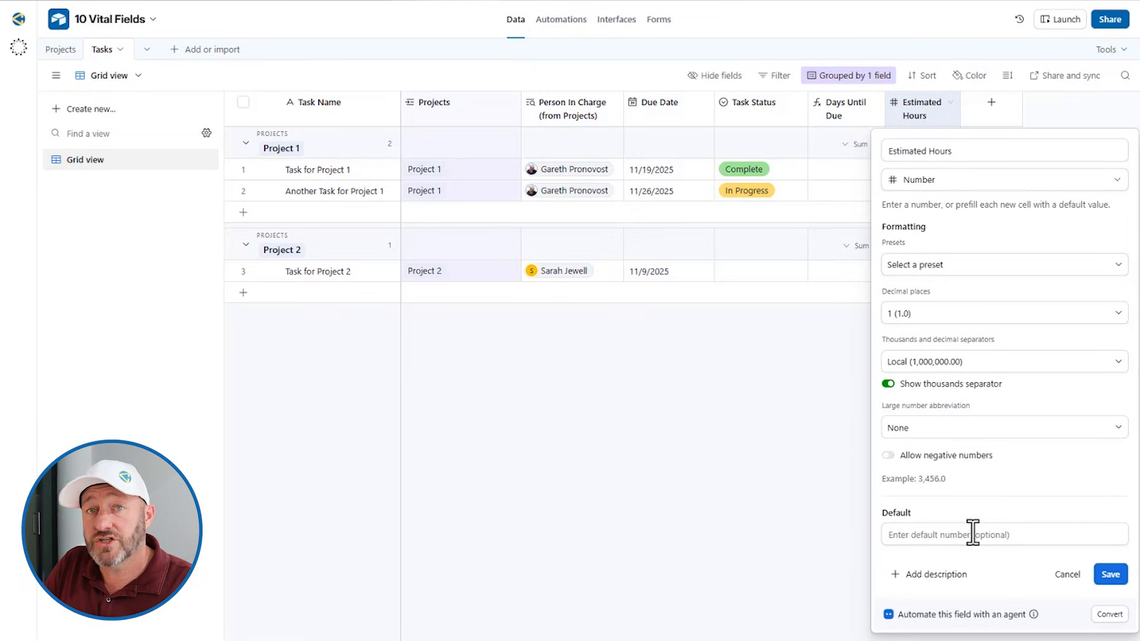
click(778, 396)
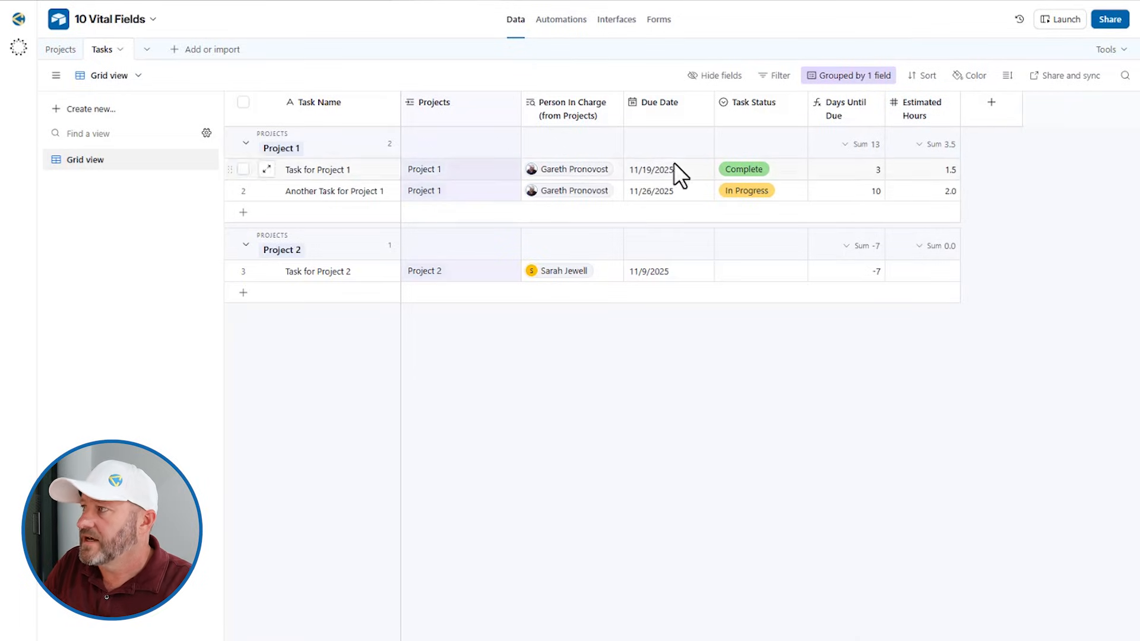
Try Include time and Display time zone on Due Date, discard the changes, then view Projects
double_click(662, 113)
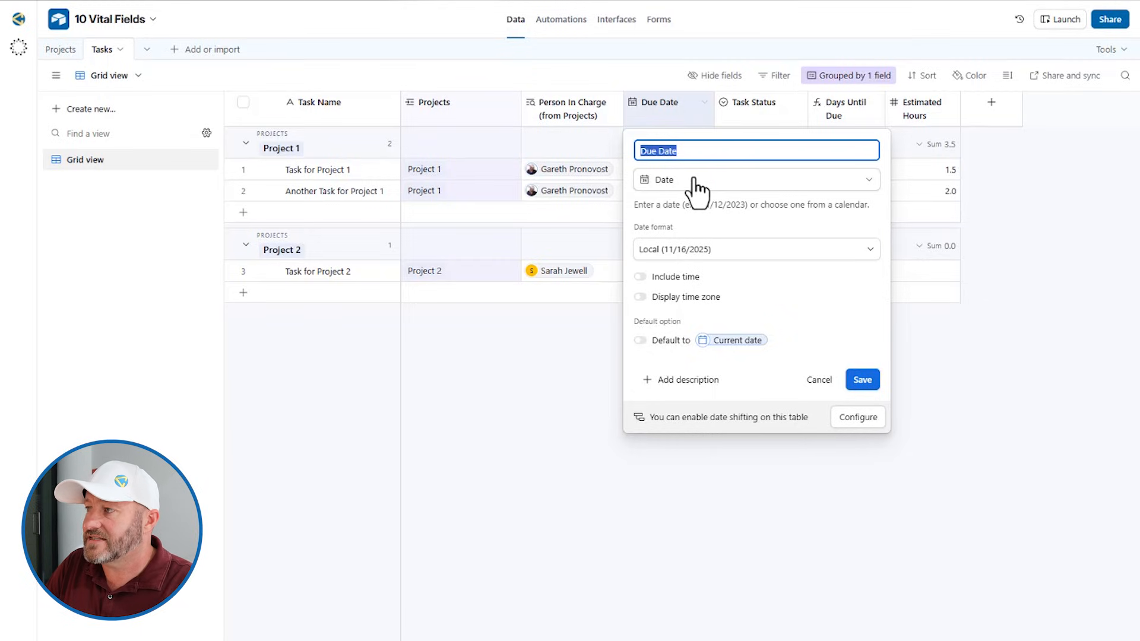
click(677, 278)
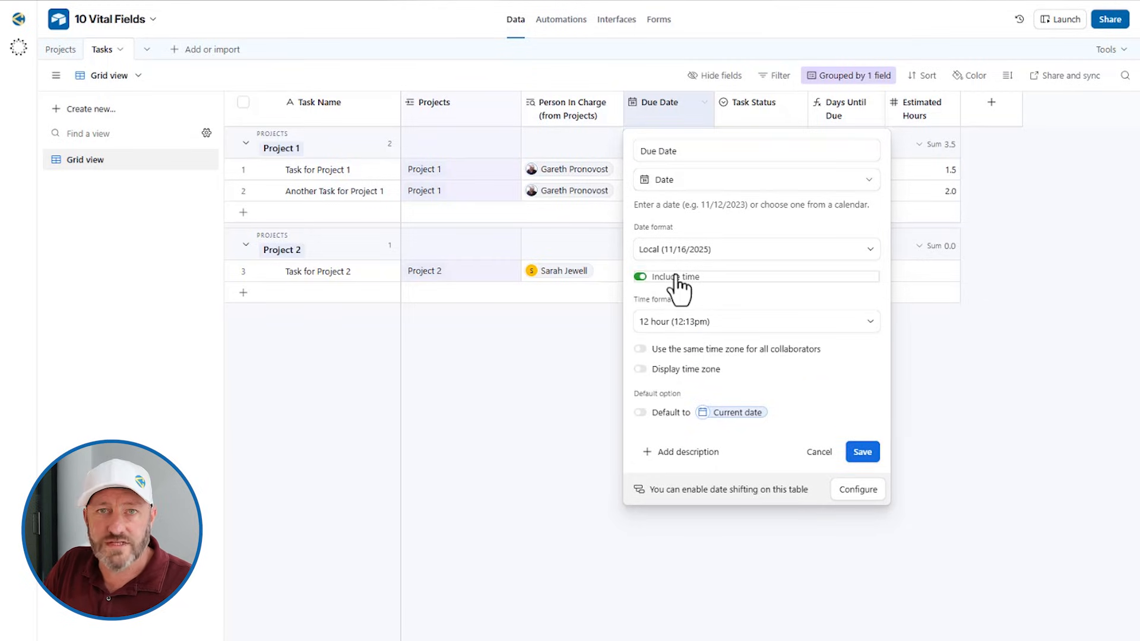
click(677, 278)
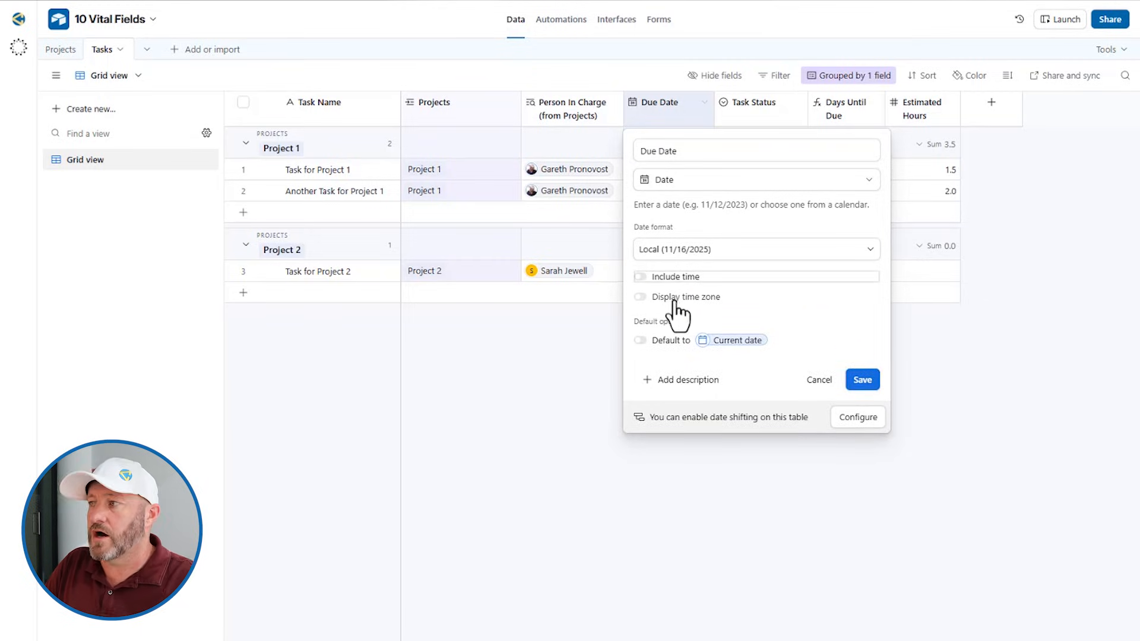
click(677, 297)
click(677, 297)
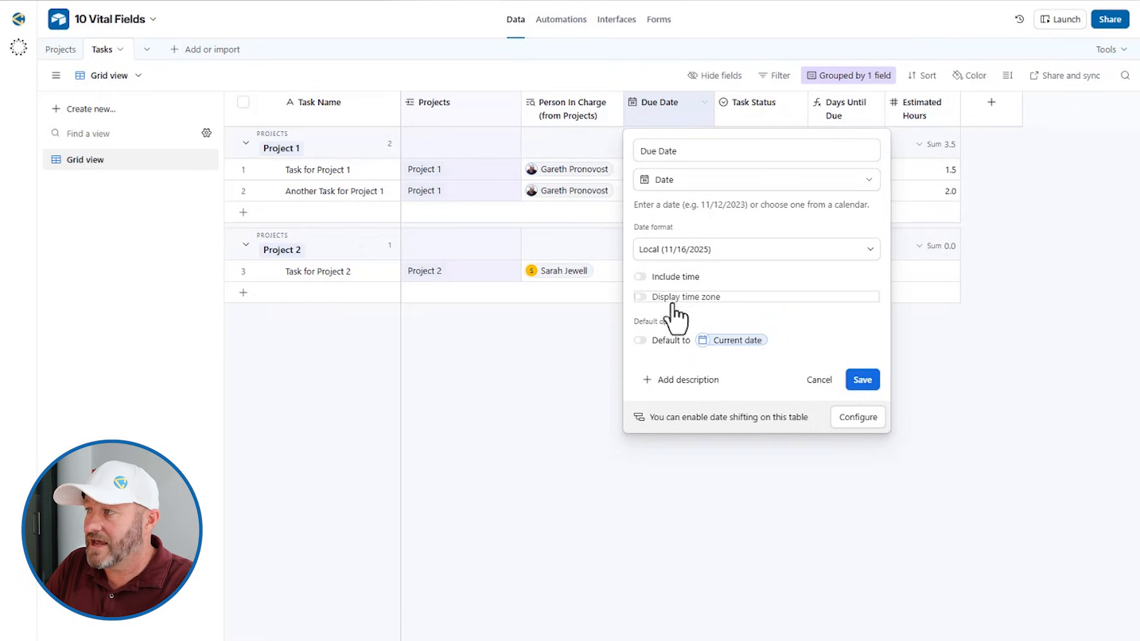
click(814, 379)
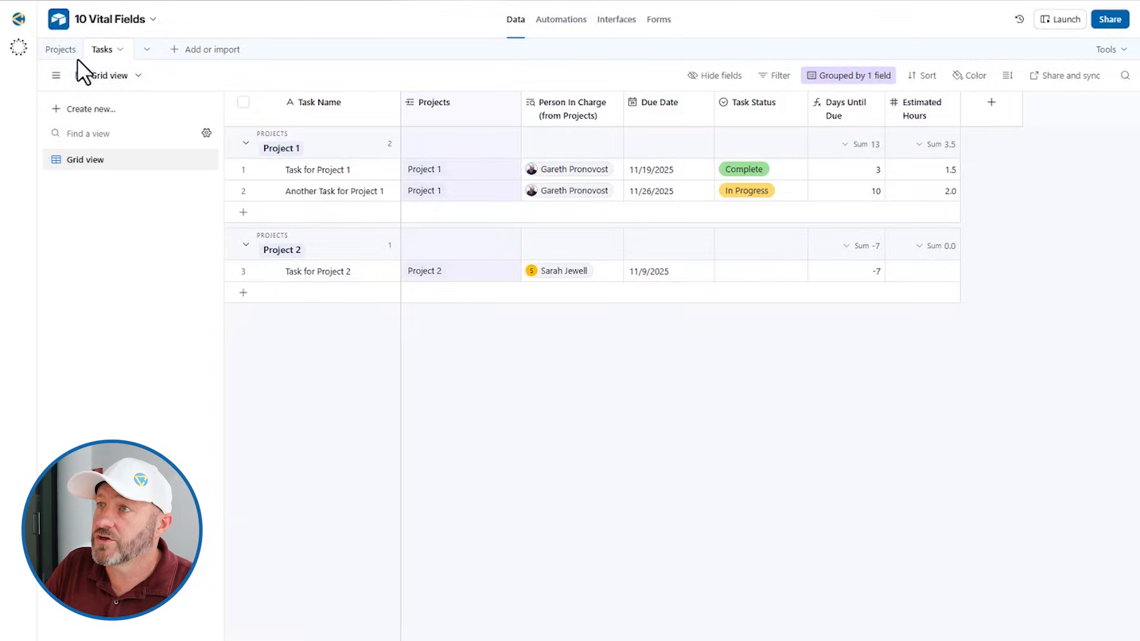
click(63, 50)
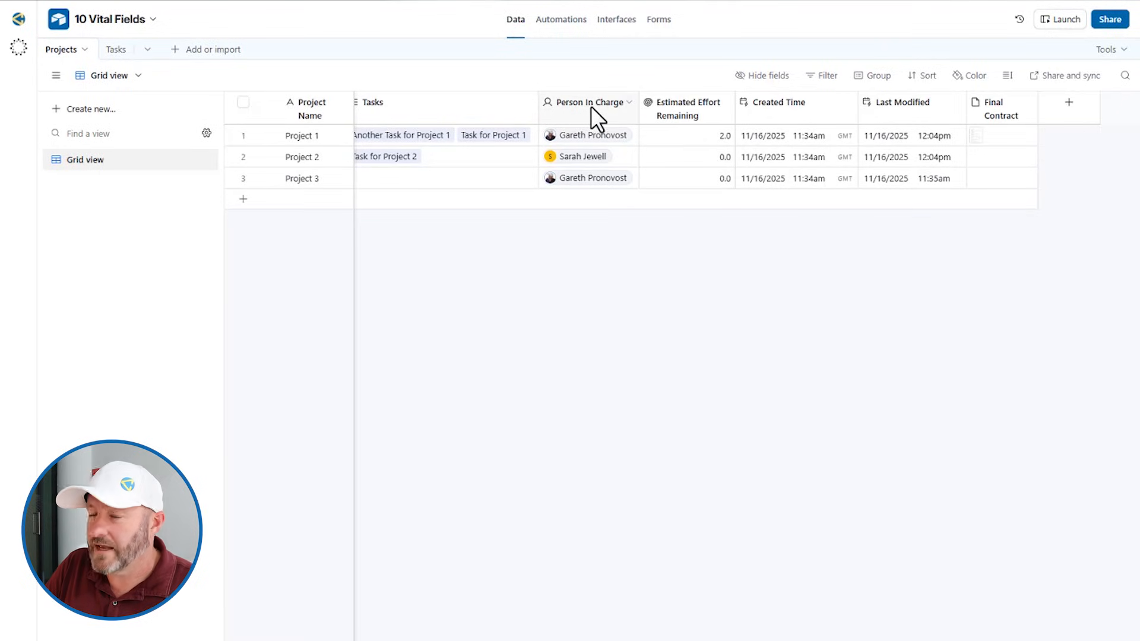
double_click(590, 107)
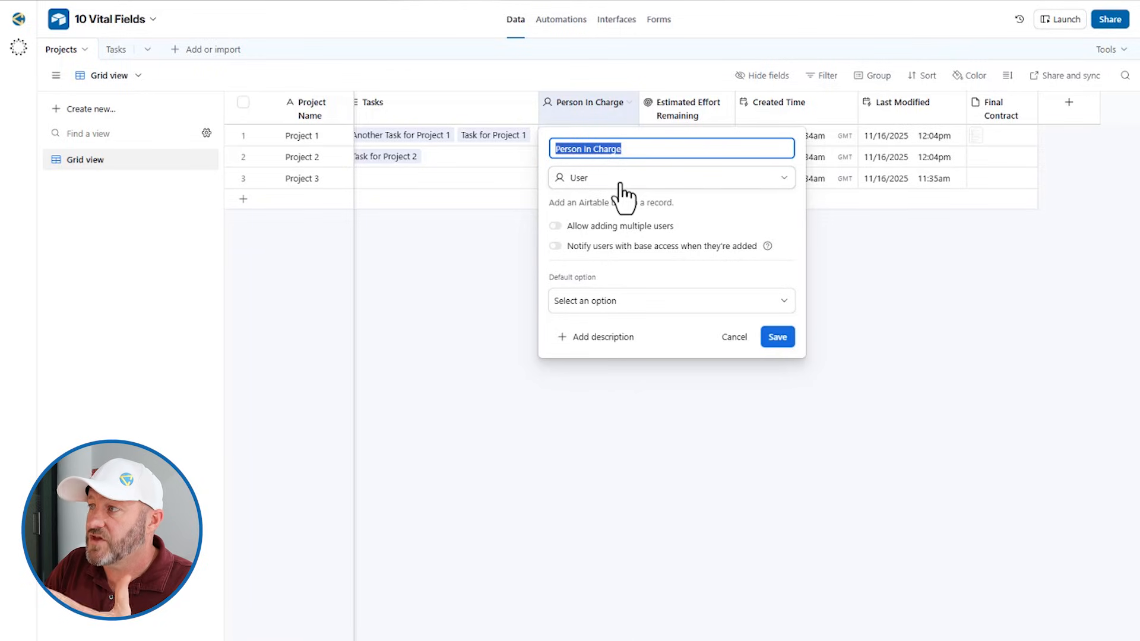
click(707, 208)
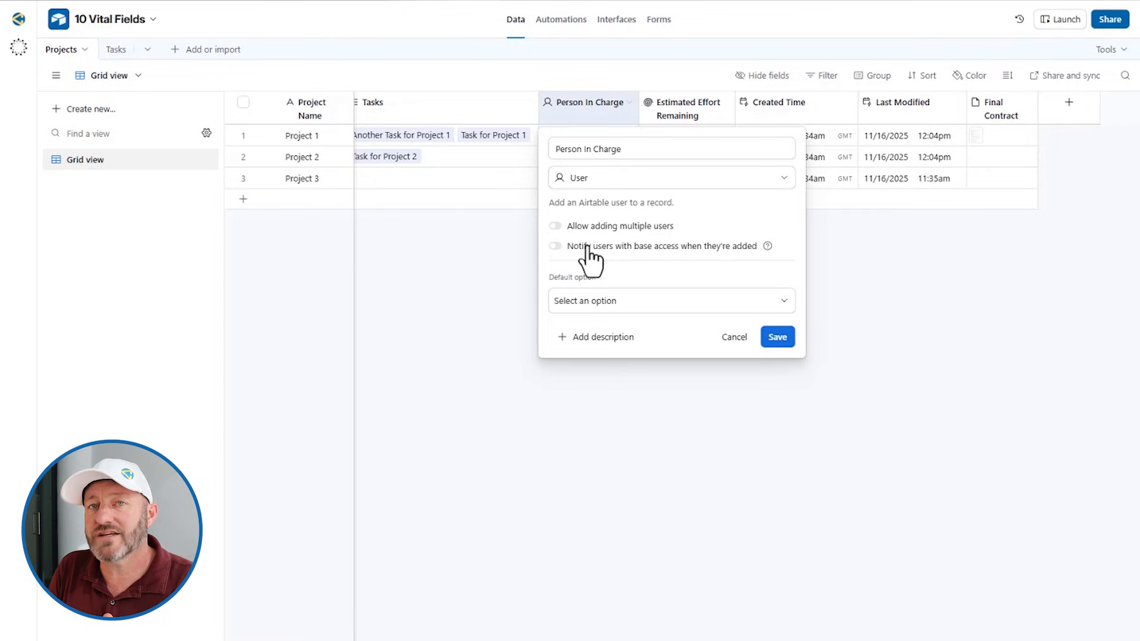
click(589, 70)
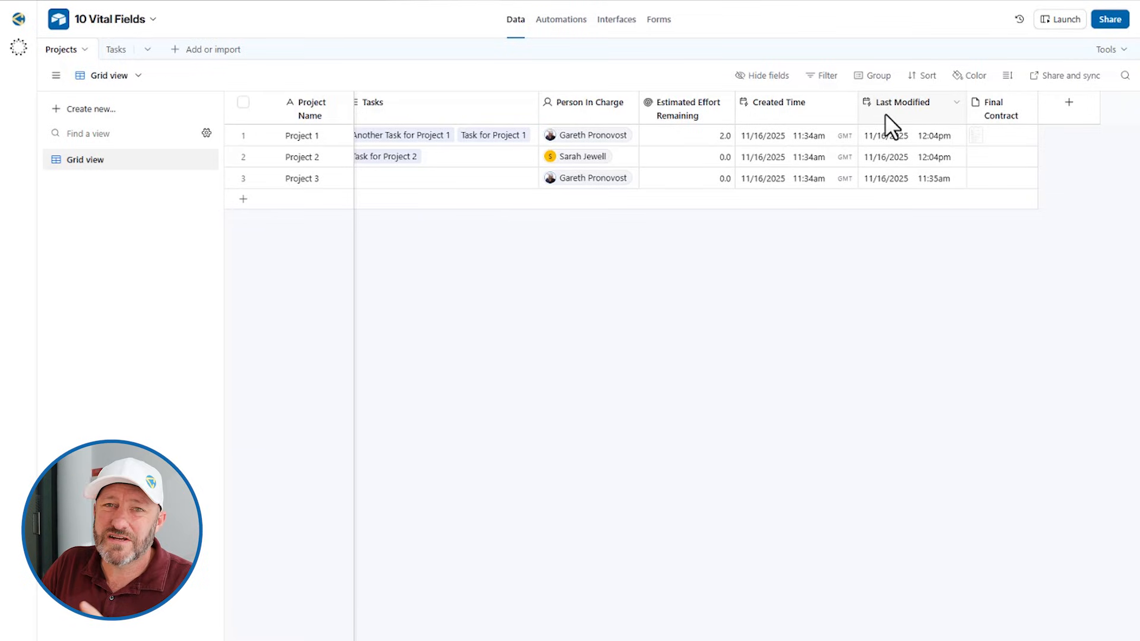
double_click(807, 112)
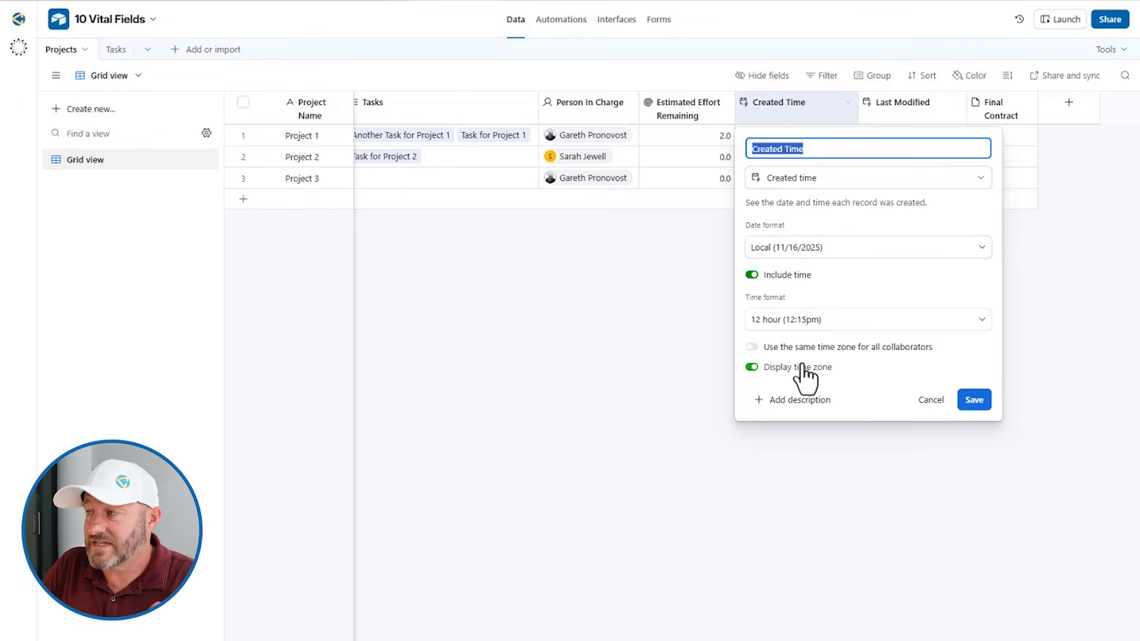
click(661, 340)
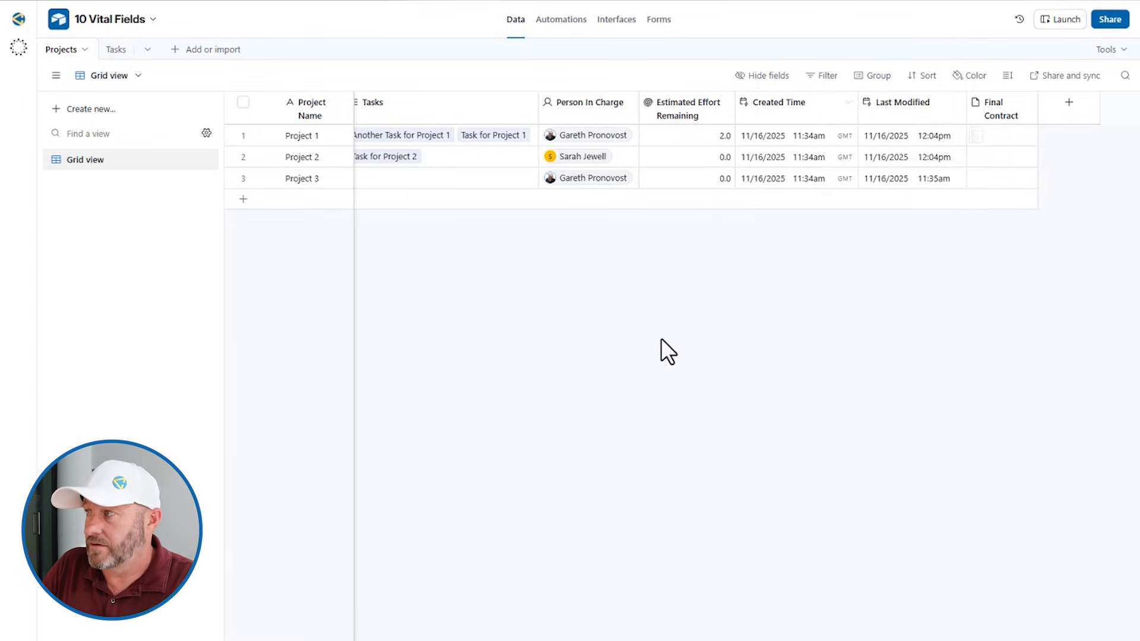
double_click(911, 102)
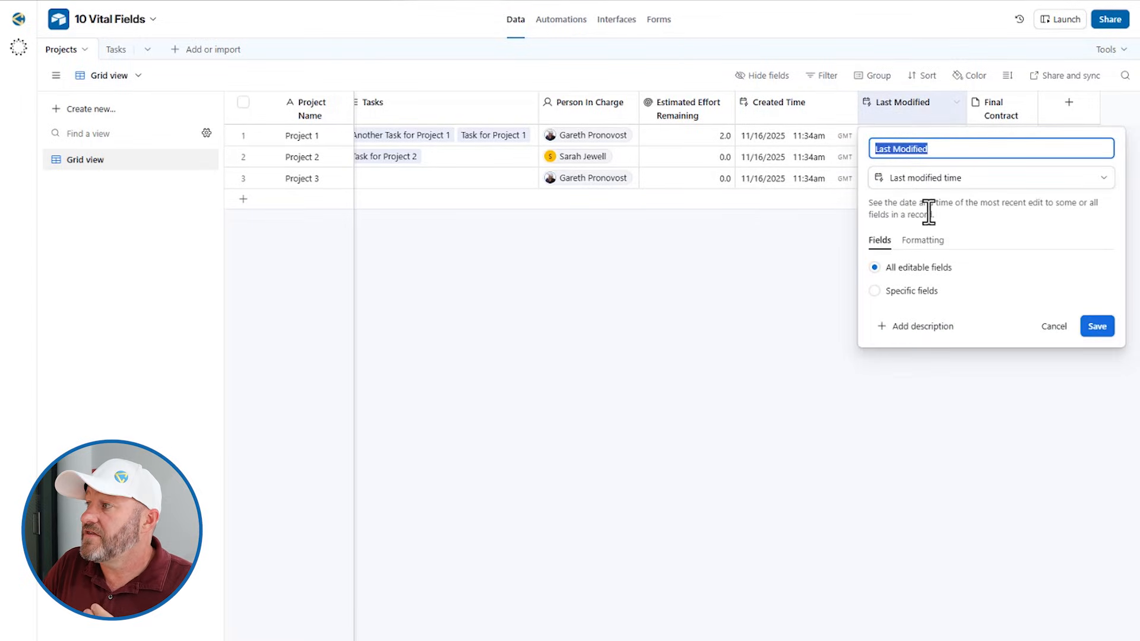
Make the Last Modified field track only the Person In Charge field
click(911, 291)
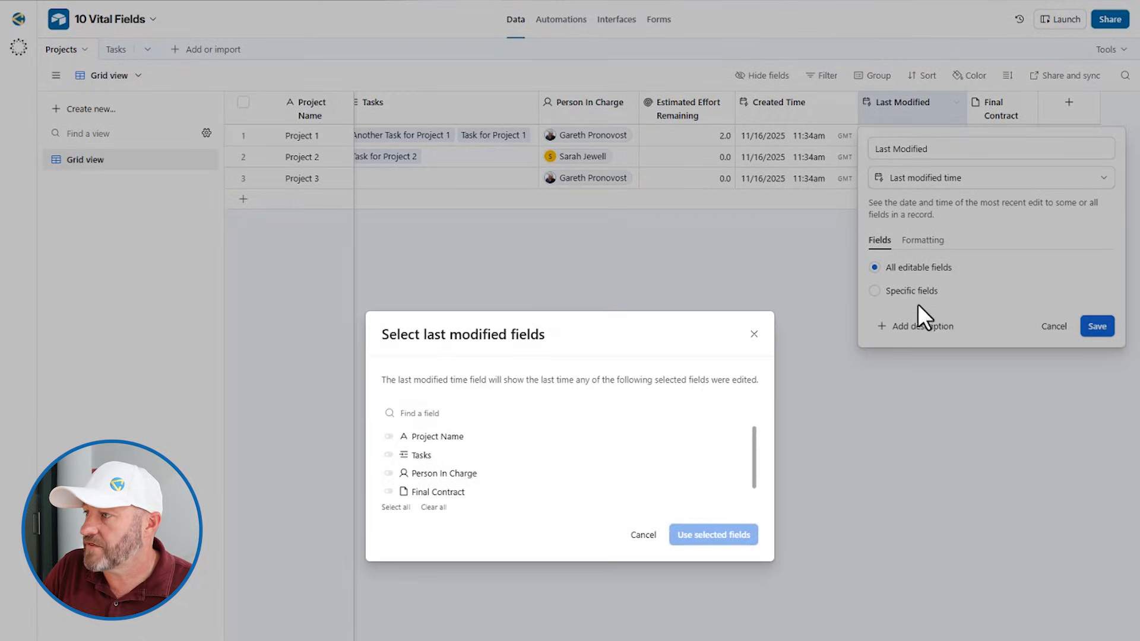
click(446, 475)
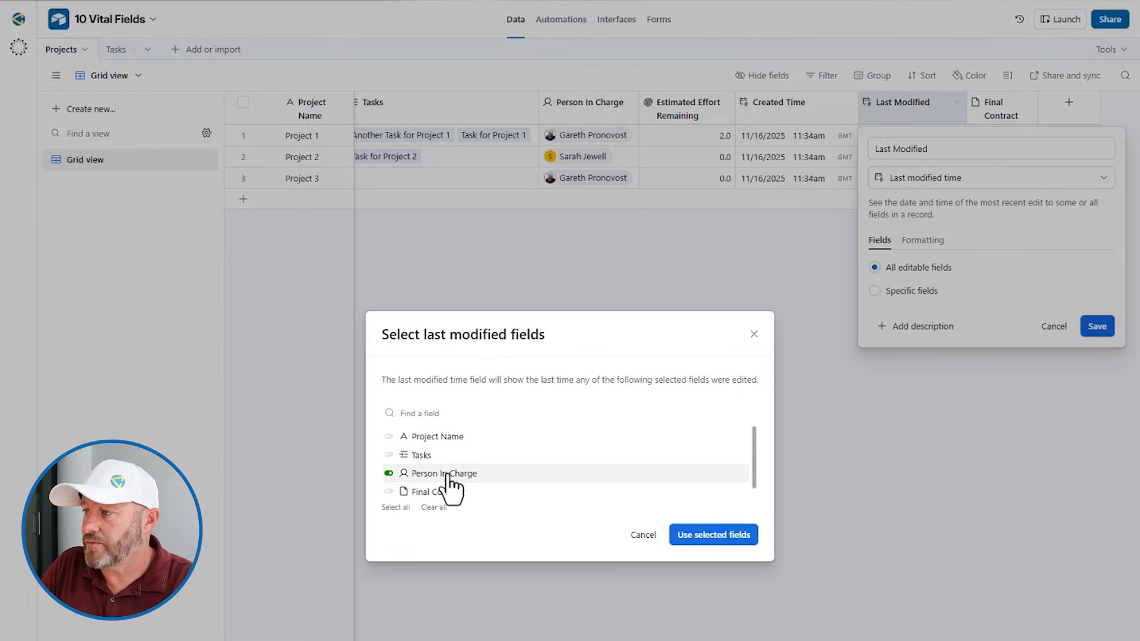
click(693, 536)
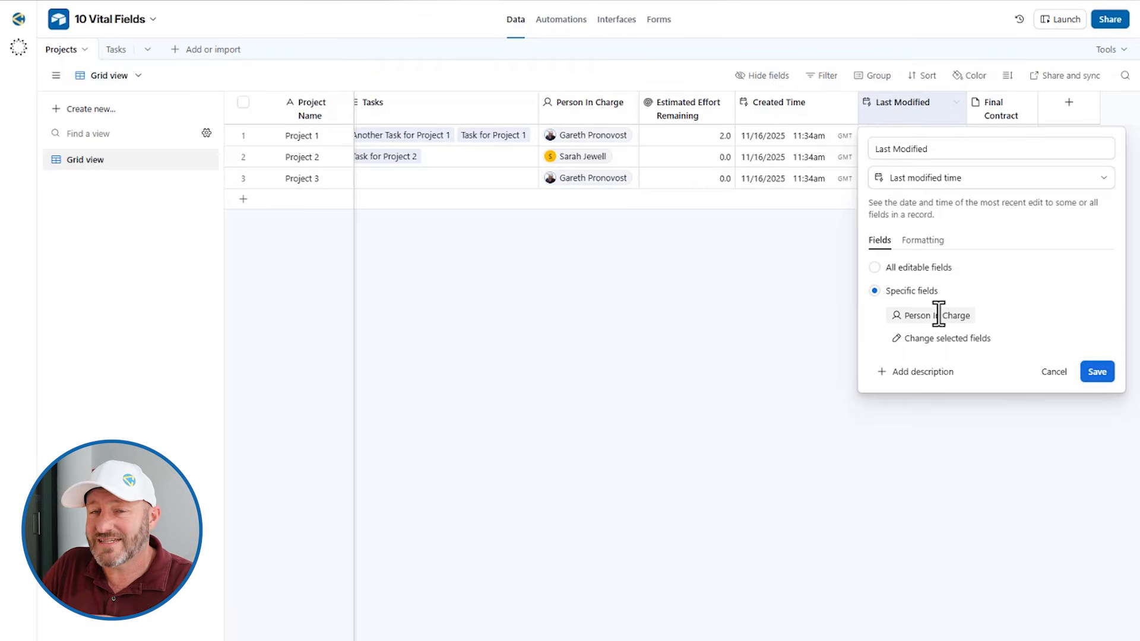
click(1099, 371)
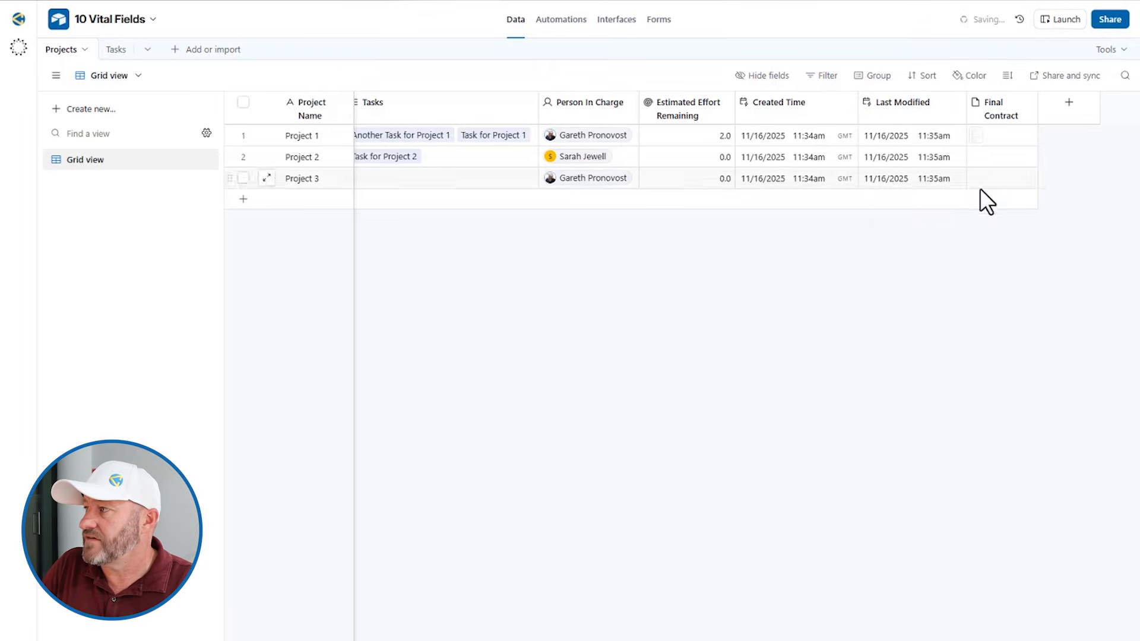
click(922, 129)
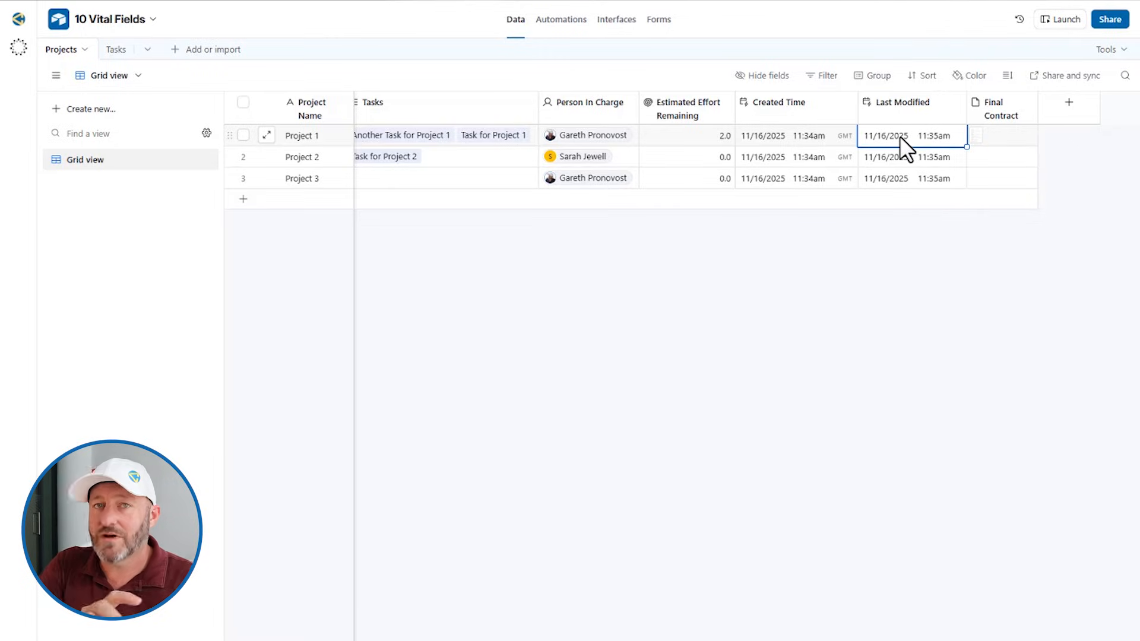
Reassign Project 2 to another collaborator, stamping Last Modified at 12:16pm, then view Final Contract settings
click(579, 157)
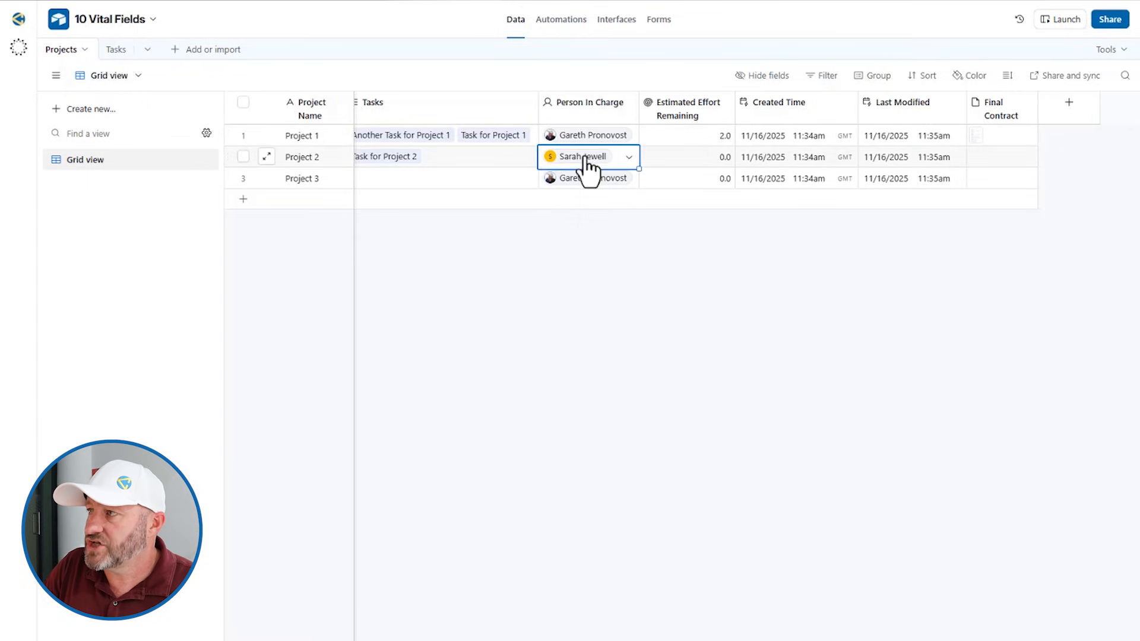
click(580, 155)
click(556, 239)
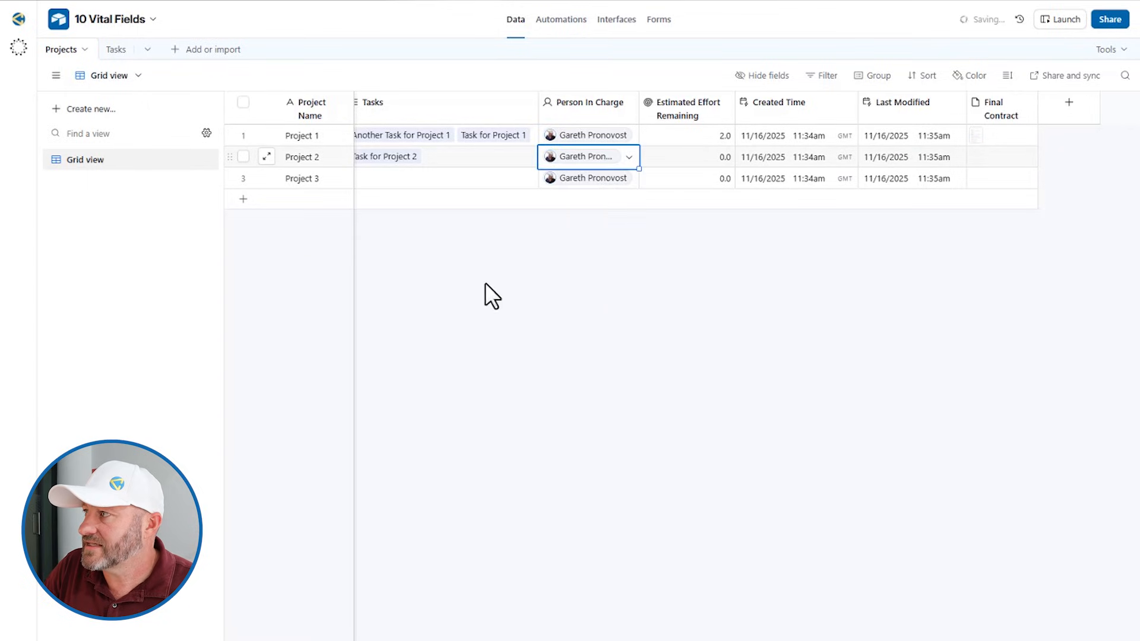
click(929, 155)
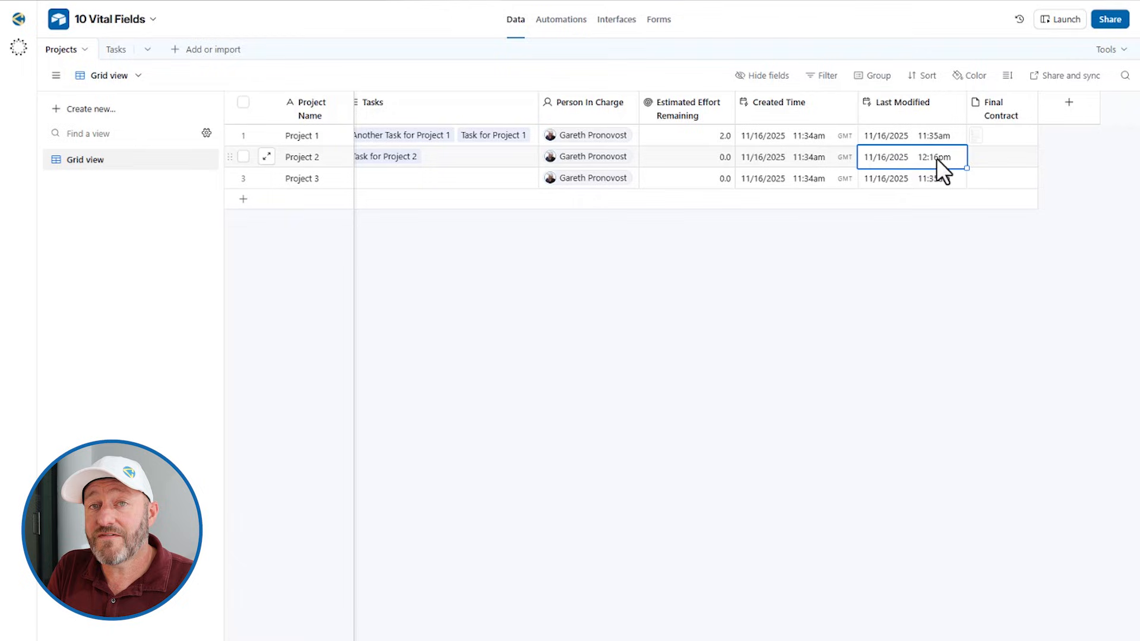
click(995, 106)
double_click(993, 106)
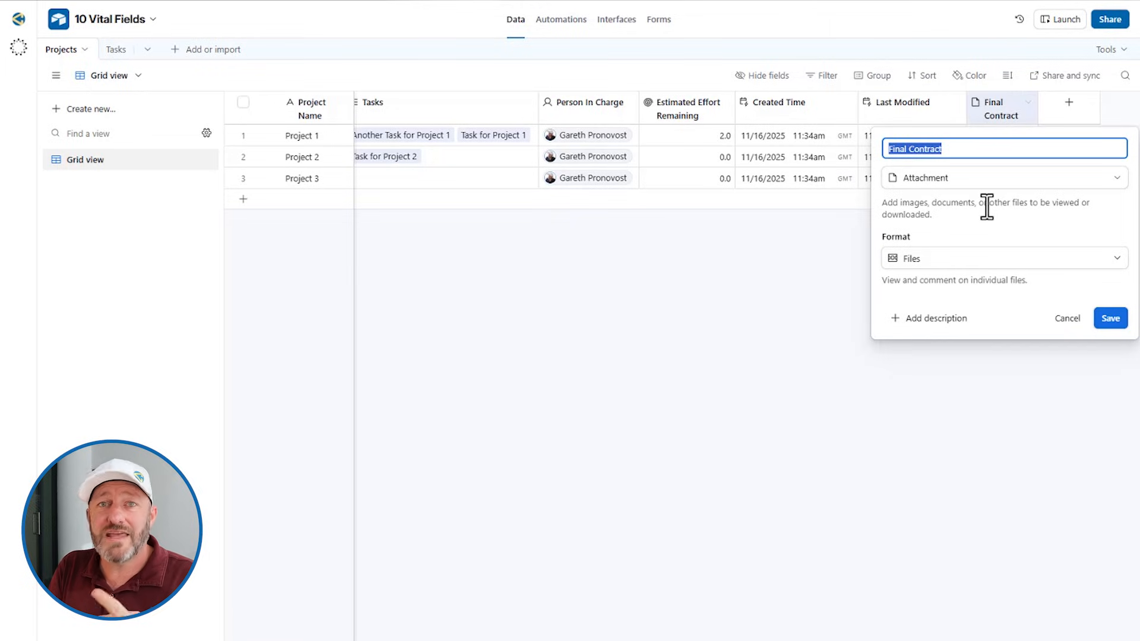
Preview Project 1's Sample_Contract.pdf attachment and close the preview
click(808, 285)
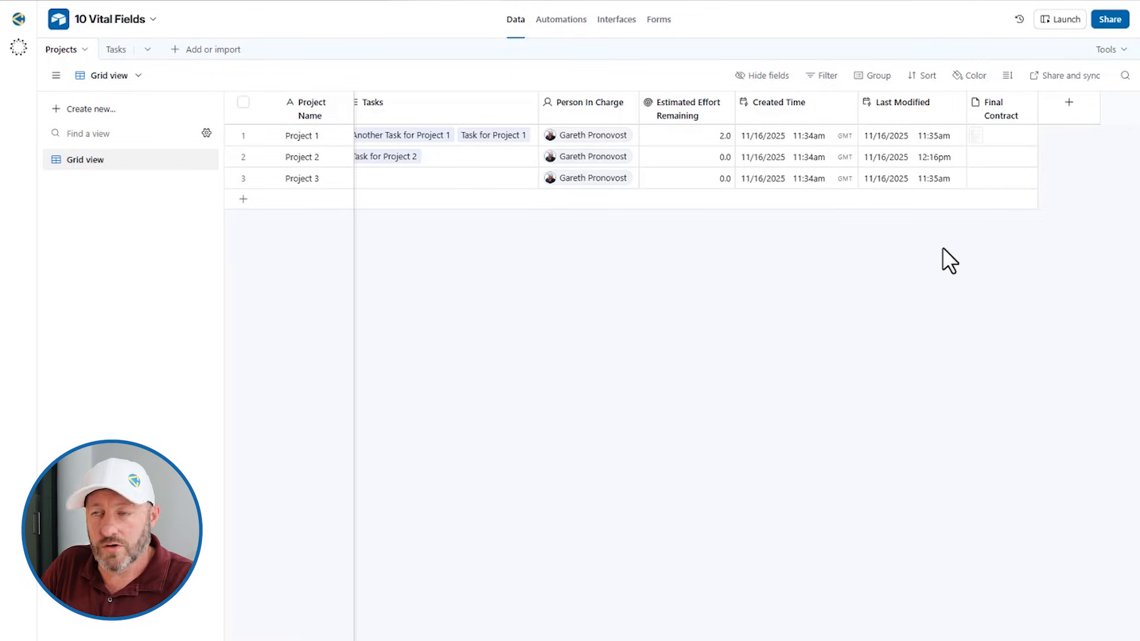
click(1000, 138)
click(980, 139)
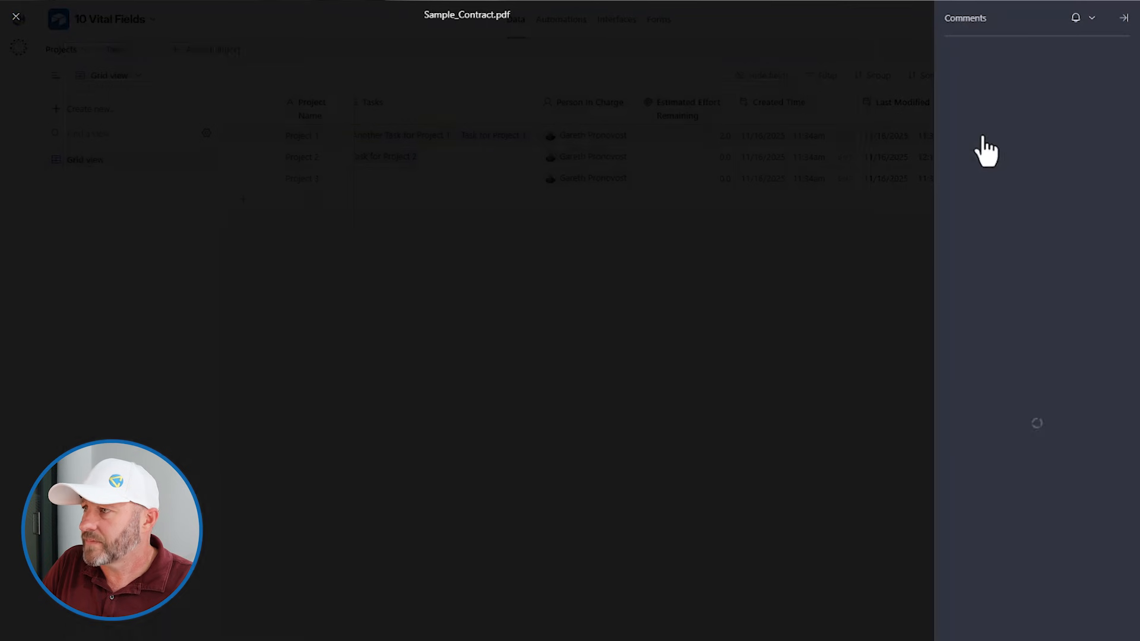
scroll(570, 416, down, 10)
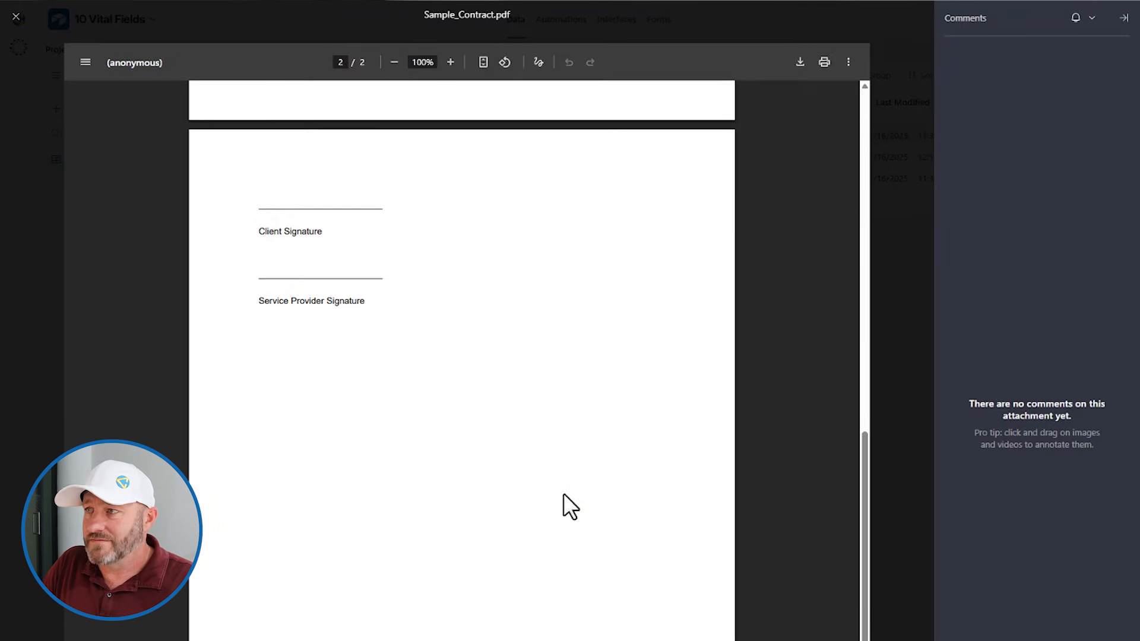
scroll(561, 501, up, 10)
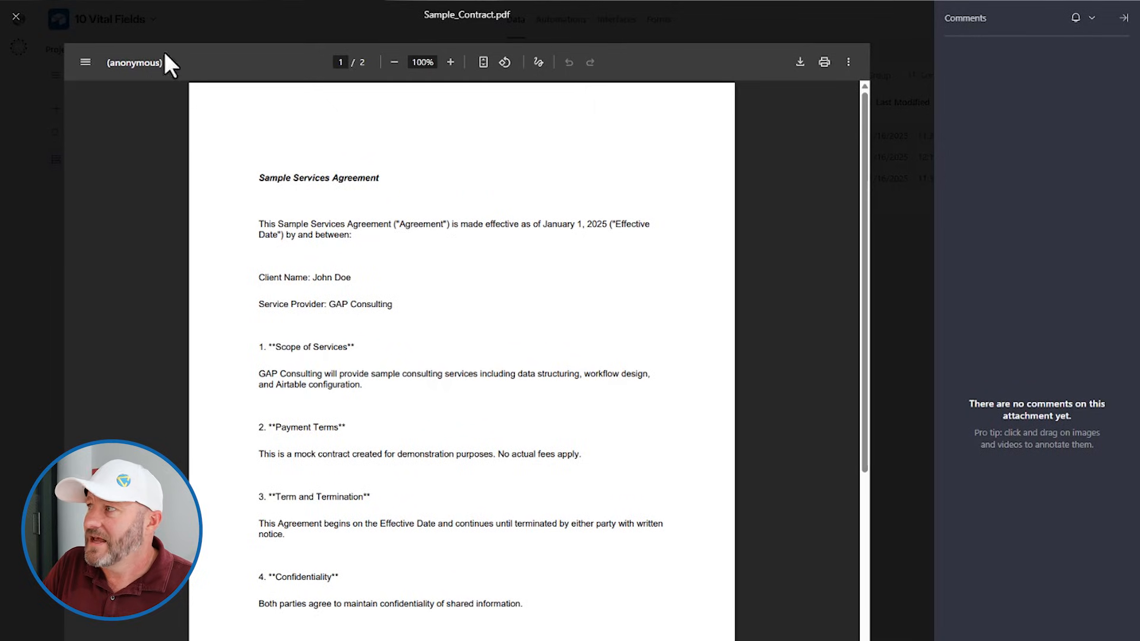
click(16, 16)
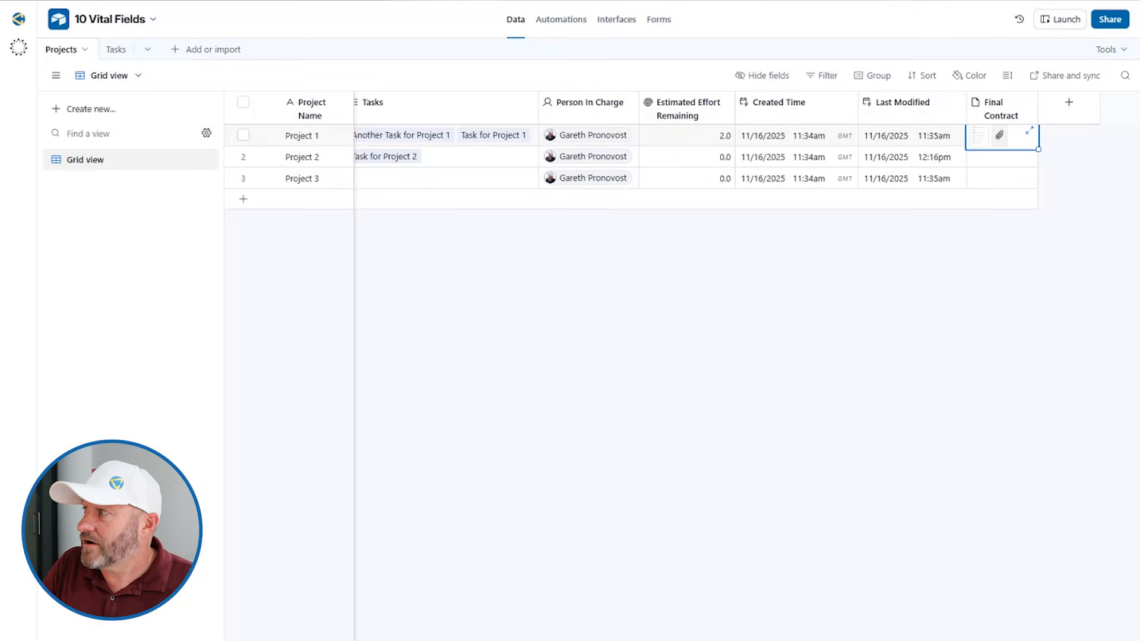
Switch the Final Contract format to Versions and open Sample_Contract.pdf's V1 in the version viewer
double_click(1007, 110)
click(924, 261)
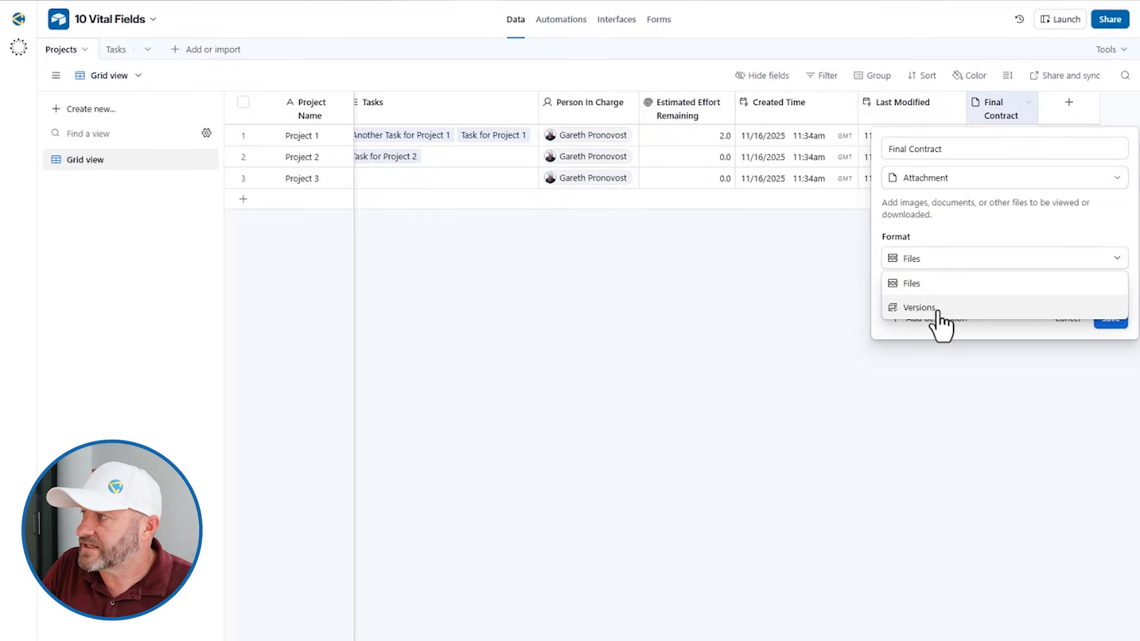
click(935, 306)
click(1105, 330)
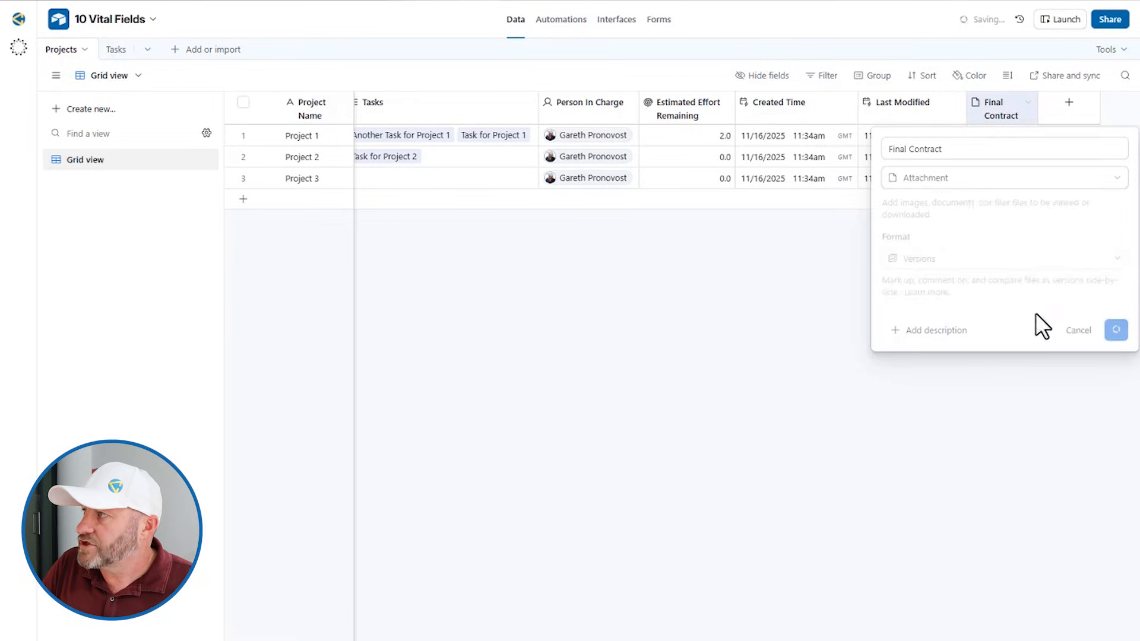
click(991, 133)
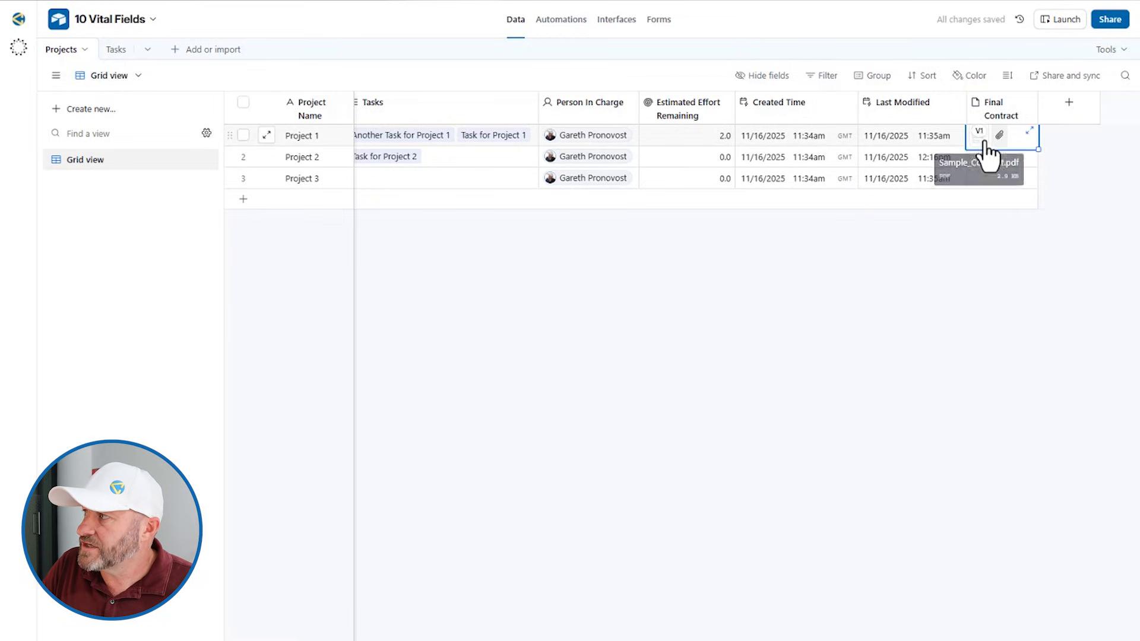
click(982, 149)
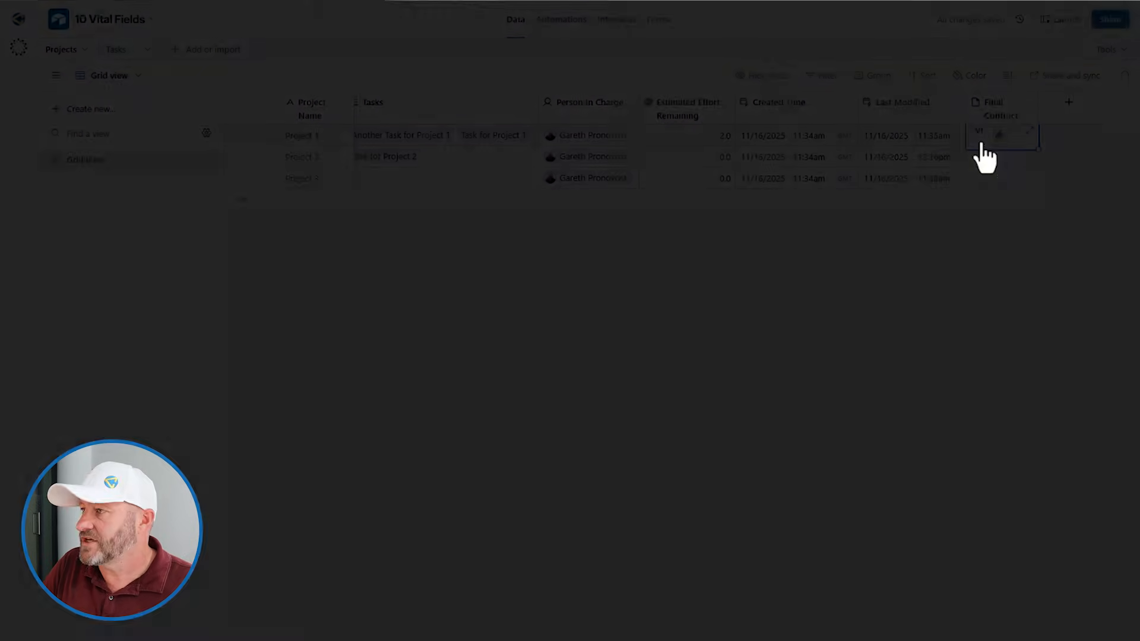